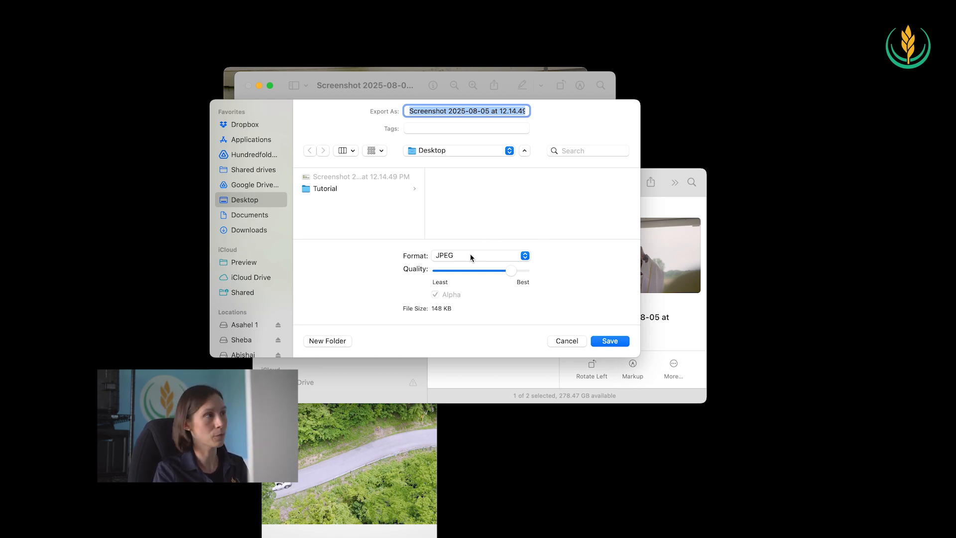
Export the screenshot to the Desktop as a JPEG named Thumbnail and close the image
type("Thumbnail")
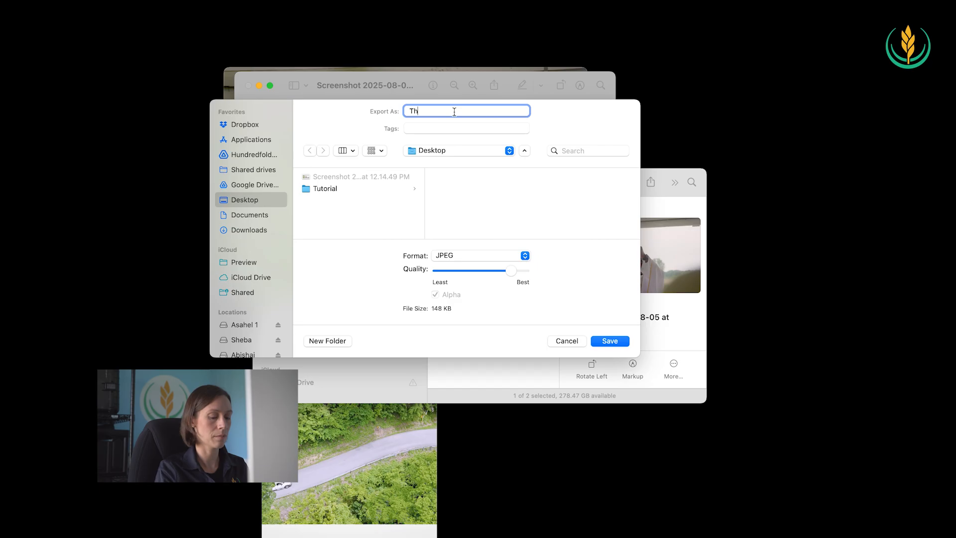
left_click(601, 342)
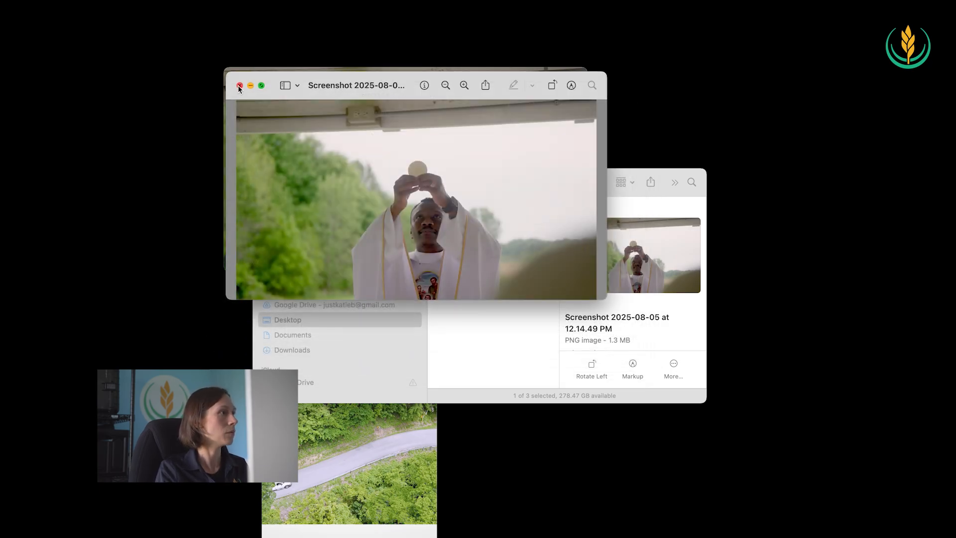
left_click(240, 87)
Advance the vertical Glenmary Vocations video to the shot of the priest raising the host and capture that frame as a screenshot
left_click(385, 458)
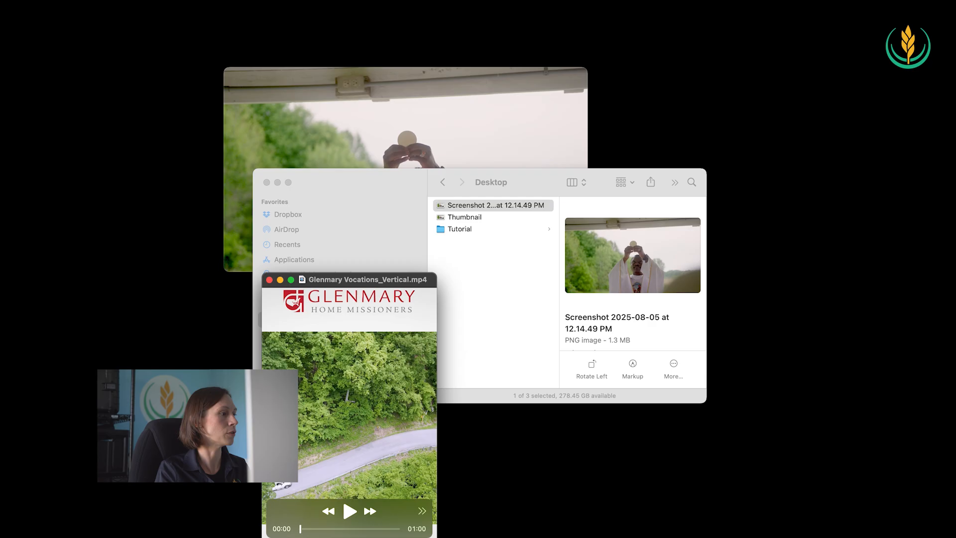
left_click_drag(301, 531, 331, 532)
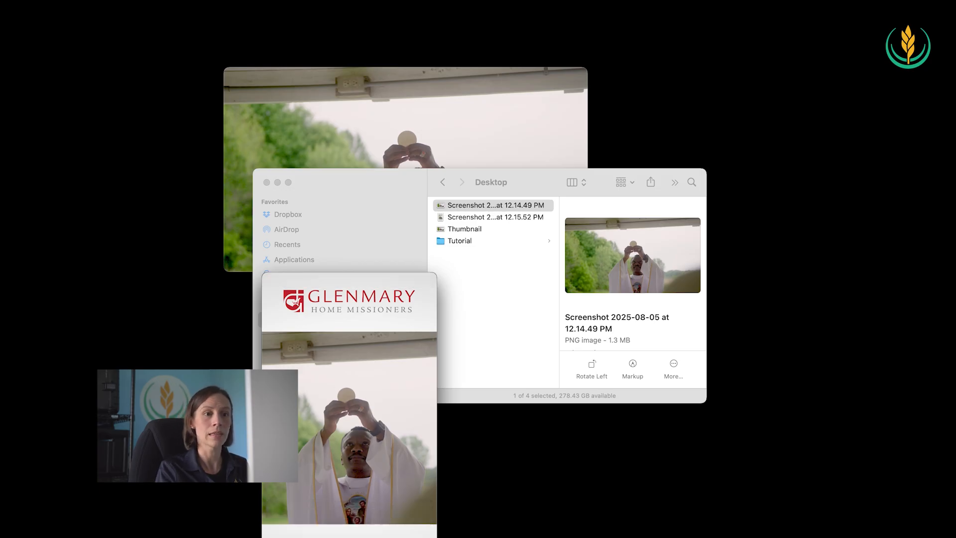
Examine the paused horizontal video frame and open the exported Thumbnail image in the Desktop folder for comparison
left_click(487, 150)
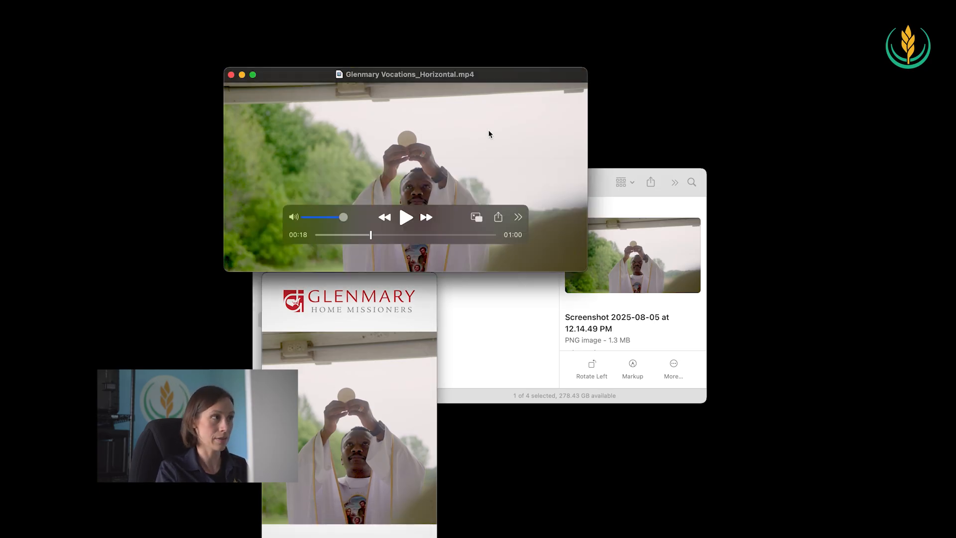
left_click(548, 322)
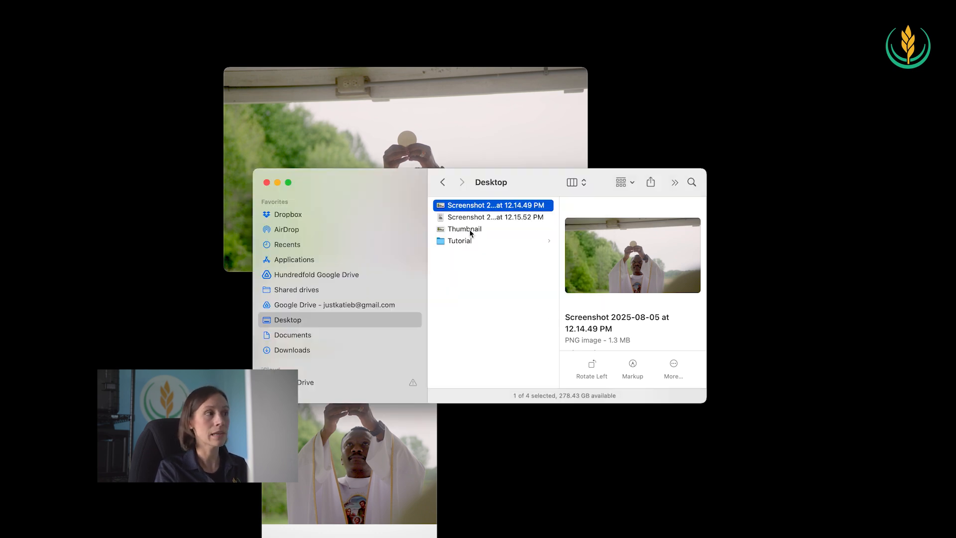
left_click(441, 233)
key("space")
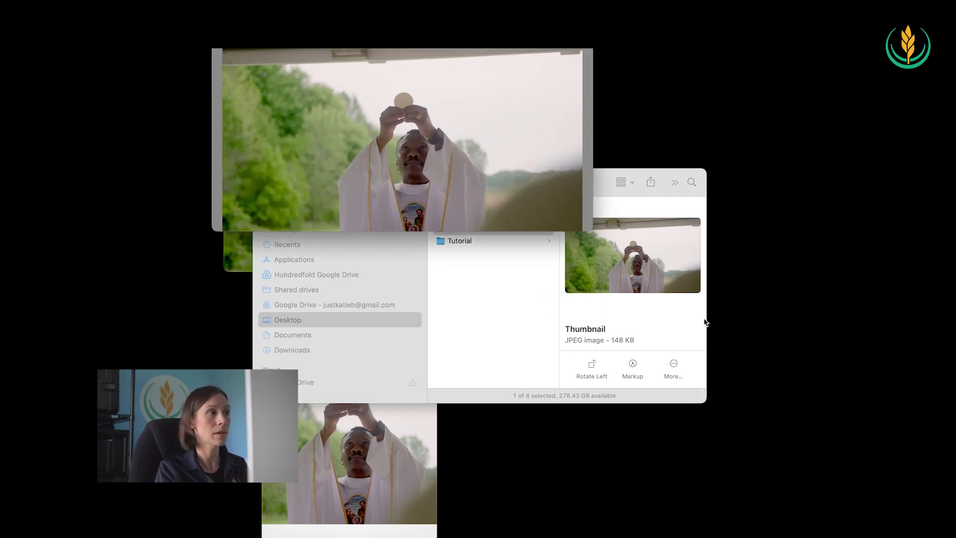
left_click_drag(396, 21, 414, 134)
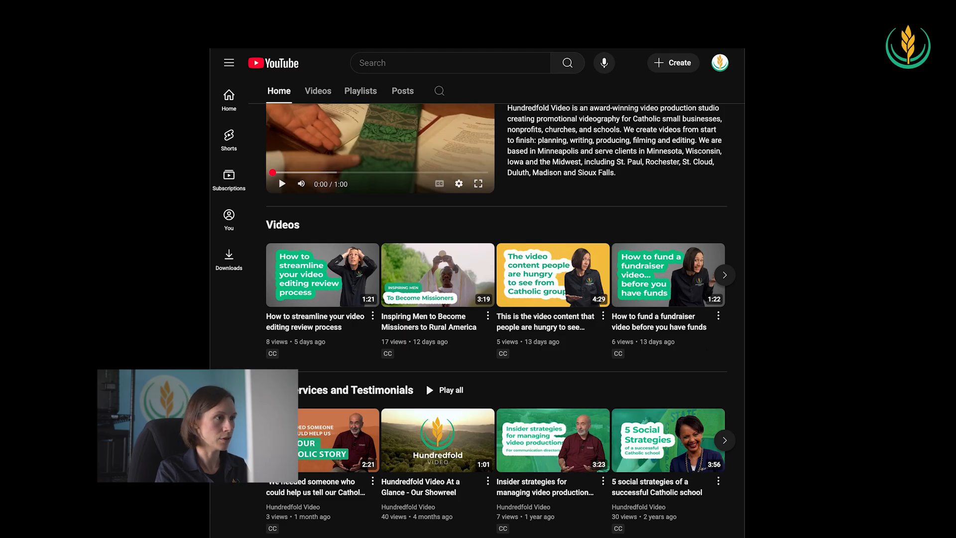
Switch to YouTube and examine the custom thumbnails in the Videos section of the Hundredfold Video channel
mouse_move(523, 285)
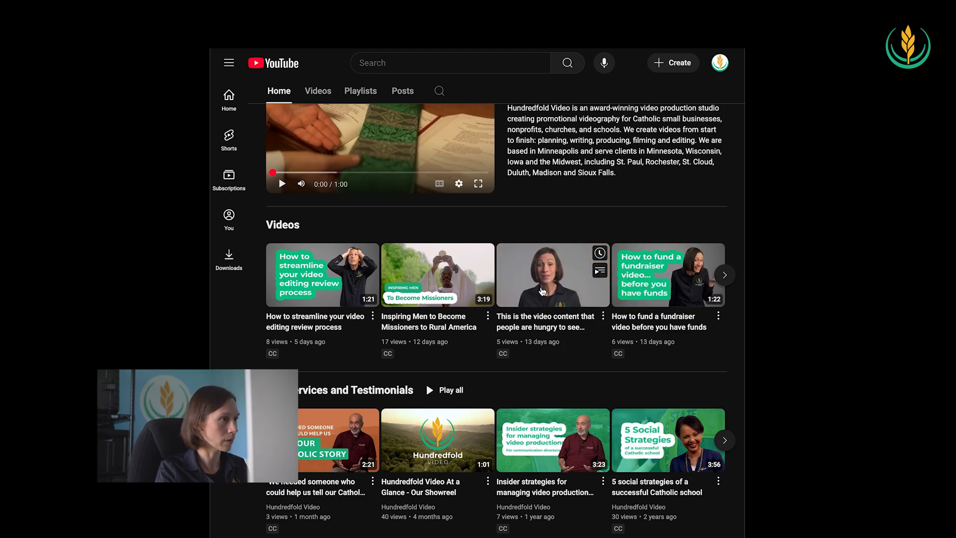
mouse_move(294, 304)
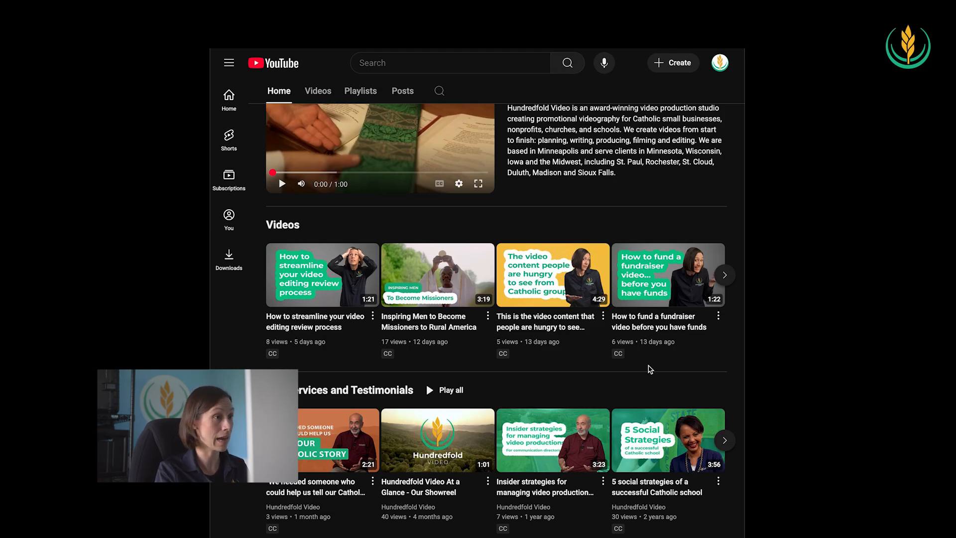
mouse_move(620, 319)
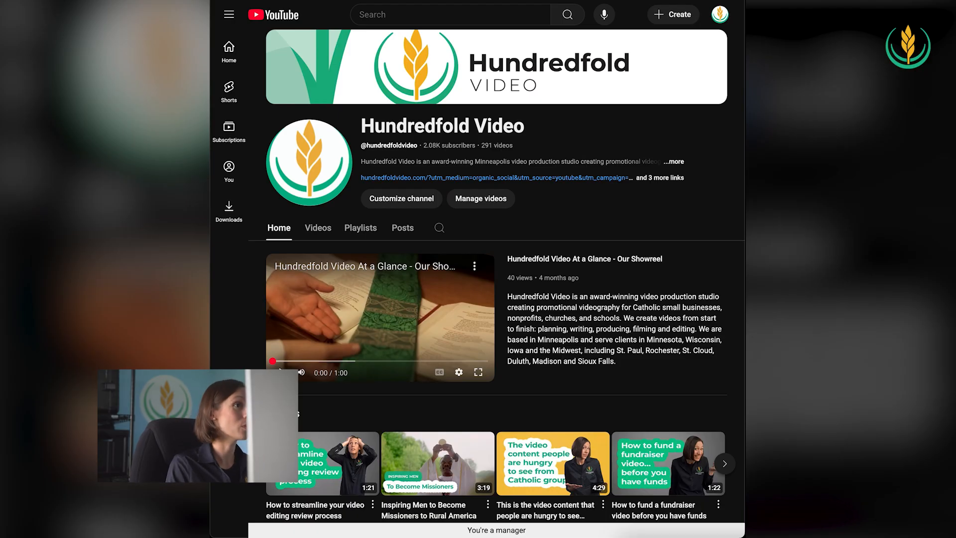
Start a new video upload on YouTube with Glenmary Vocations_Horizontal.mp4 from the Tutorial folder
left_click(665, 17)
left_click(664, 39)
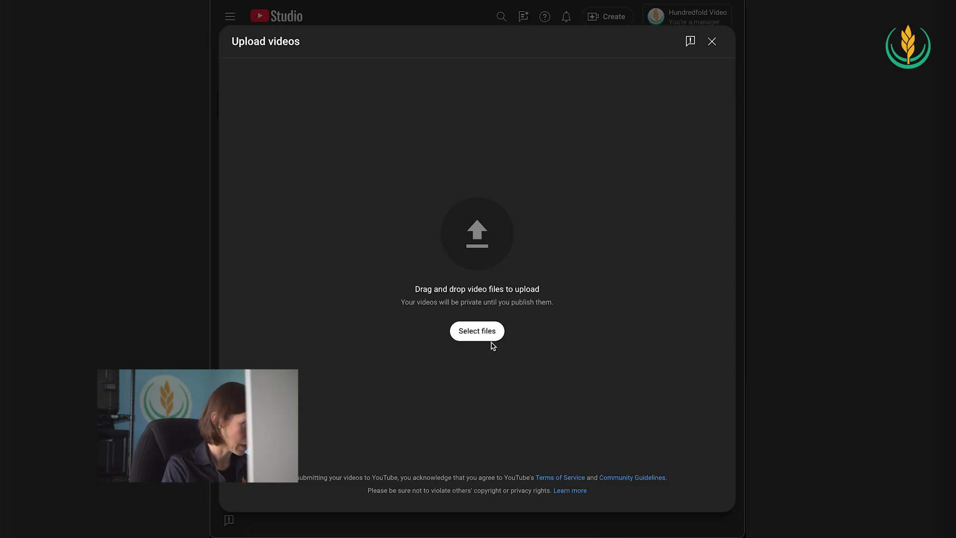
left_click(476, 335)
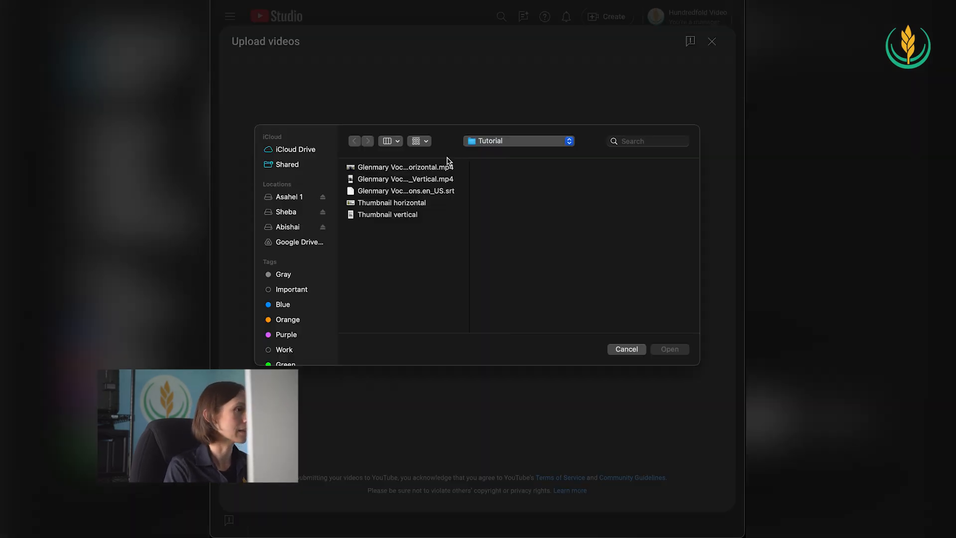
left_click_drag(468, 172, 506, 166)
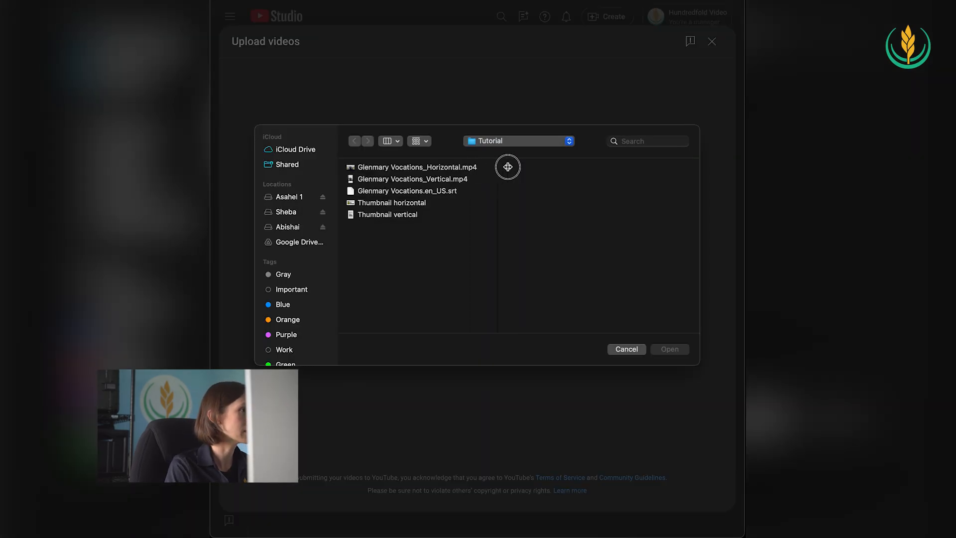
left_click(442, 167)
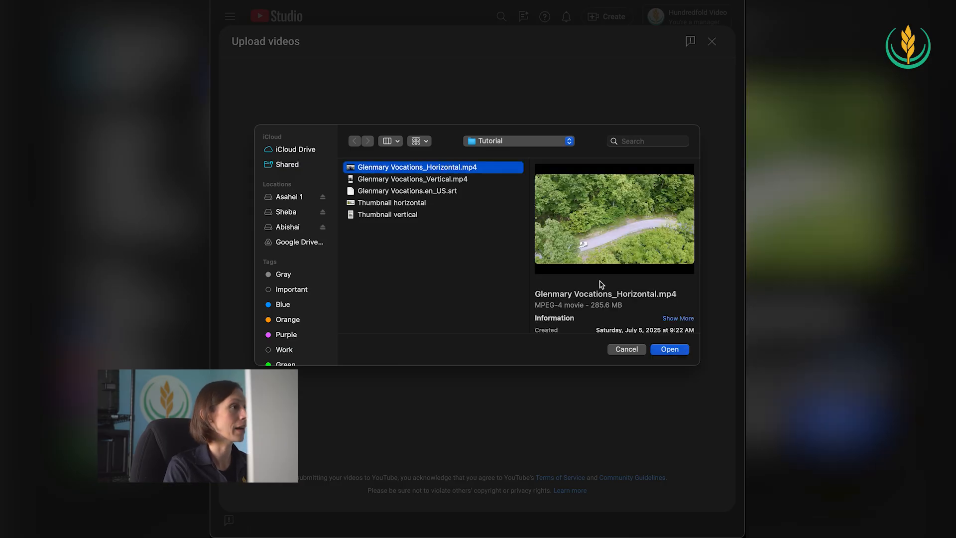
left_click(670, 349)
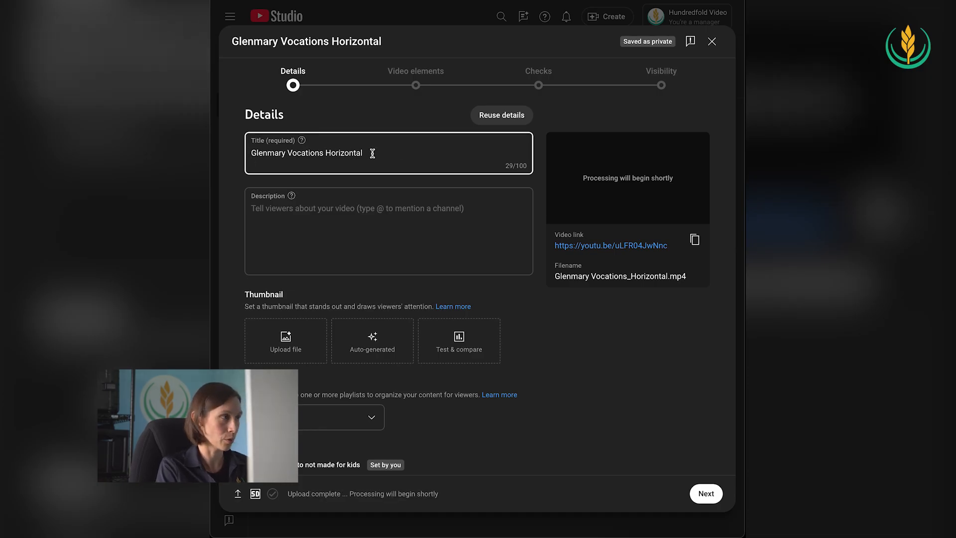
Replace the video's title with "Bringing the Sacraments to Rural America"
left_click_drag(362, 152, 250, 152)
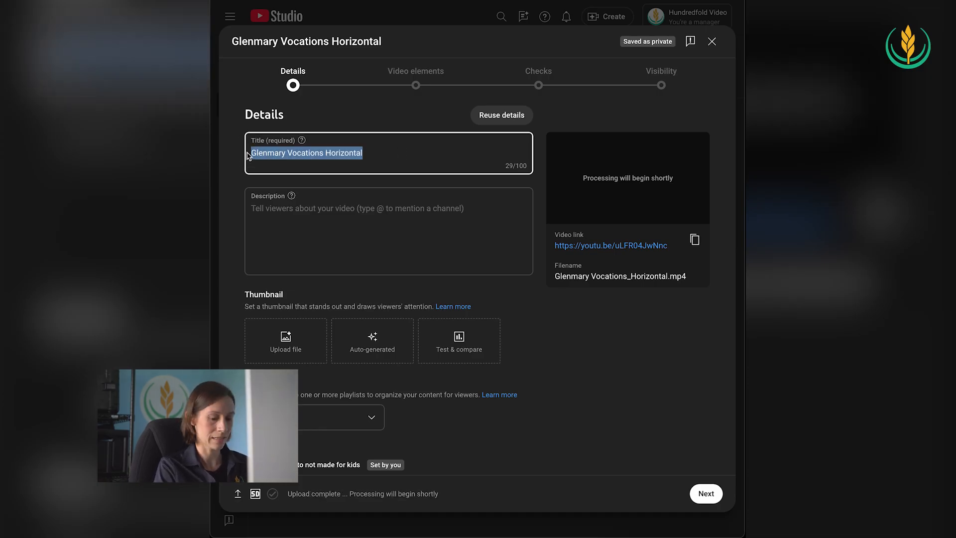
key("BackSpace")
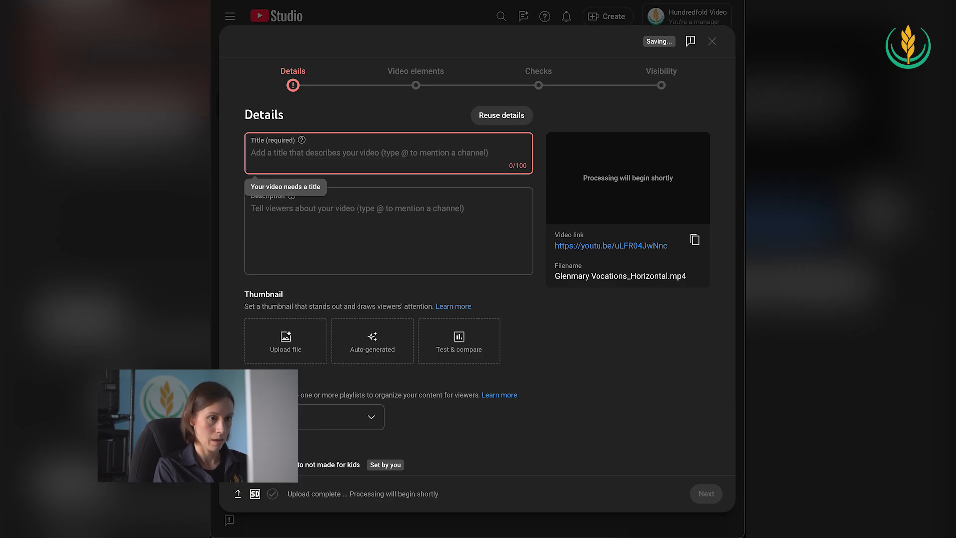
type("Bringing the Sacraments to ")
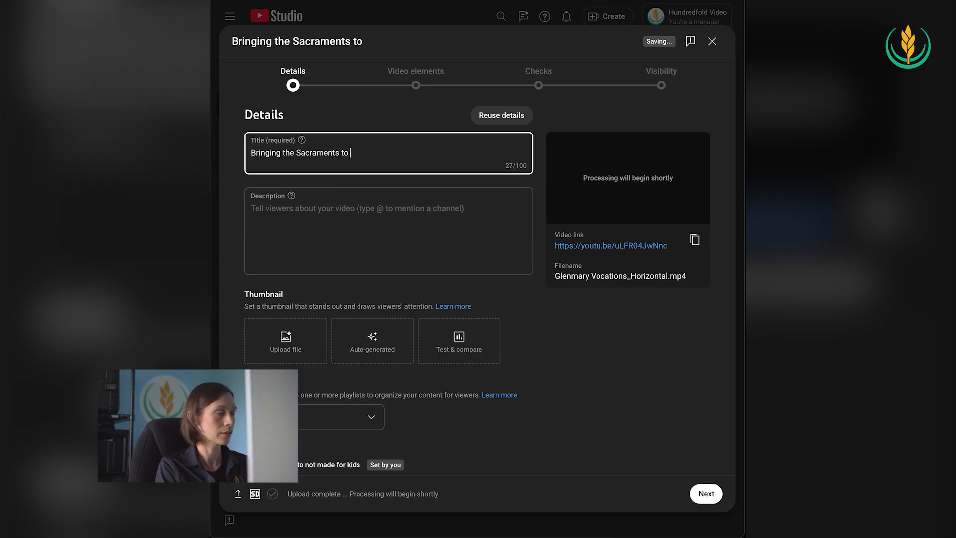
type("Rural America")
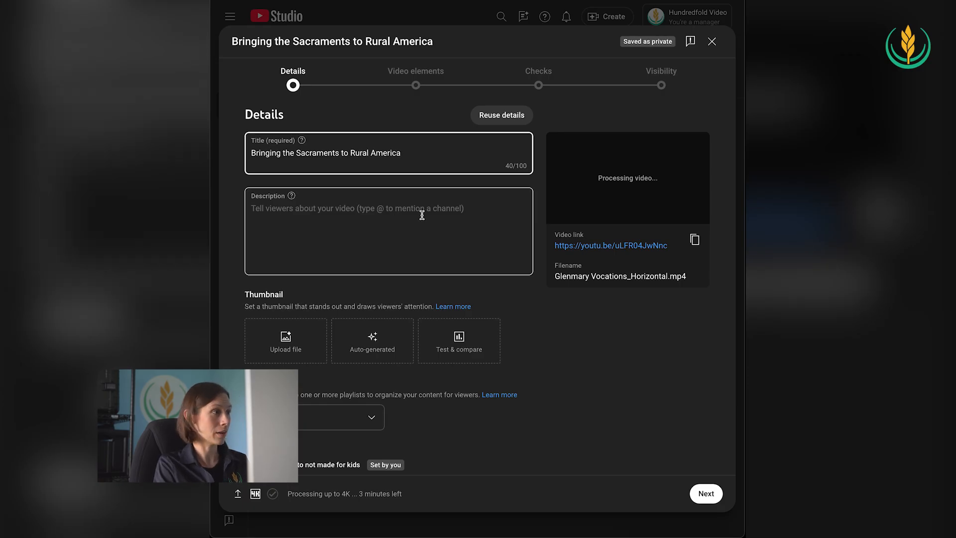
Enter the description "As a priest with Glenmary Home Missioners, you would bring the Eucharist to areas where it has never been celebrated."
left_click(264, 208)
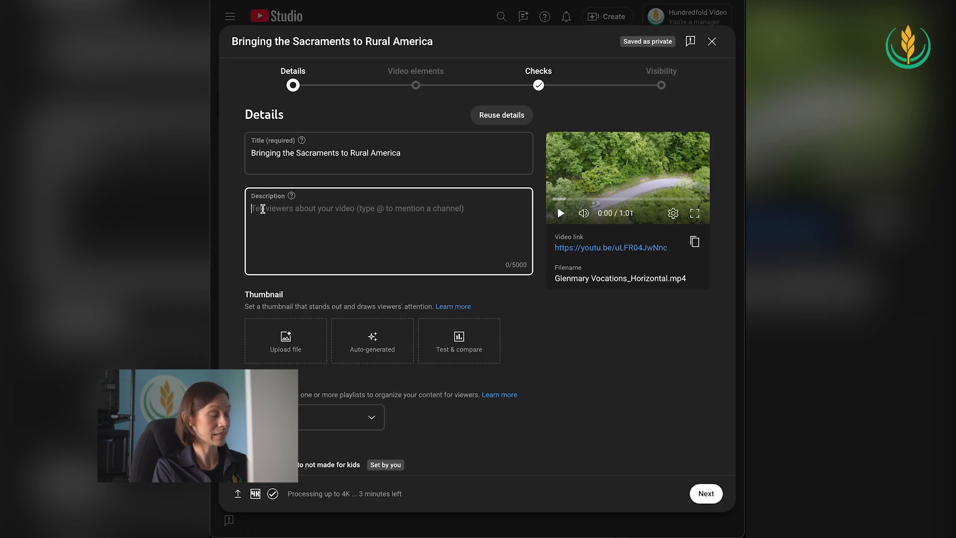
type("As a priest with Glenmary Home Missioners, you would bring the Eucharist to areas where it has never been celebrated.")
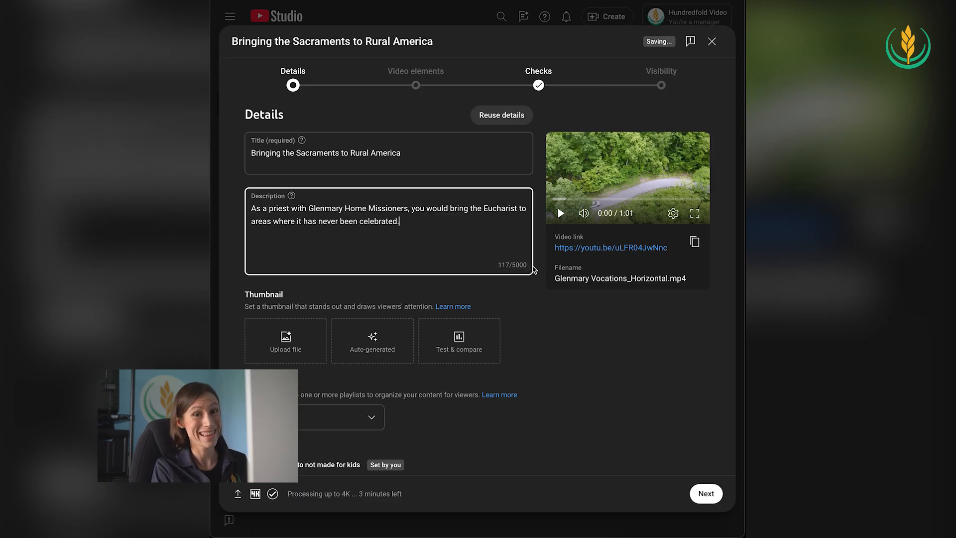
Upload the Thumbnail horizontal image from the Tutorial folder as the video's custom thumbnail
scroll(443, 249, "down", 1)
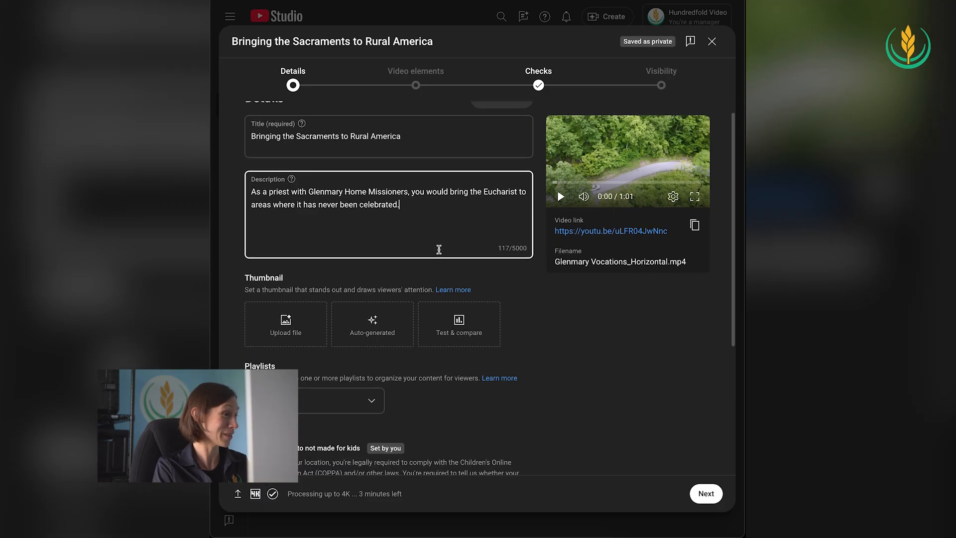
scroll(450, 234, "down", 1)
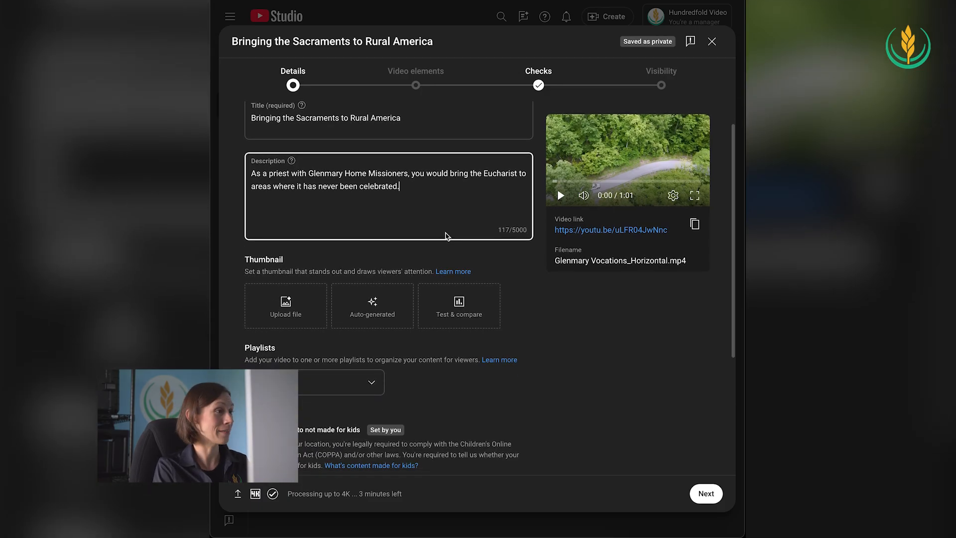
scroll(431, 205, "down", 2)
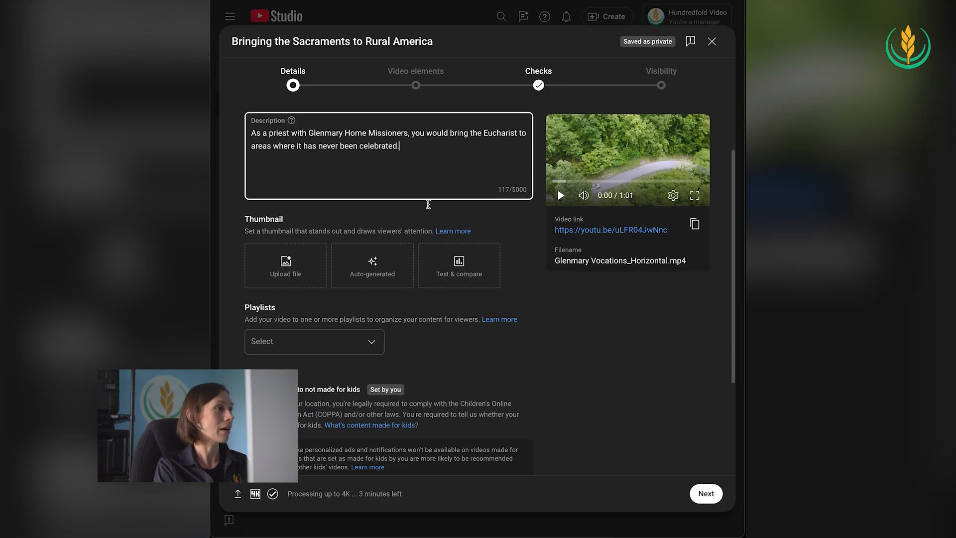
left_click(289, 267)
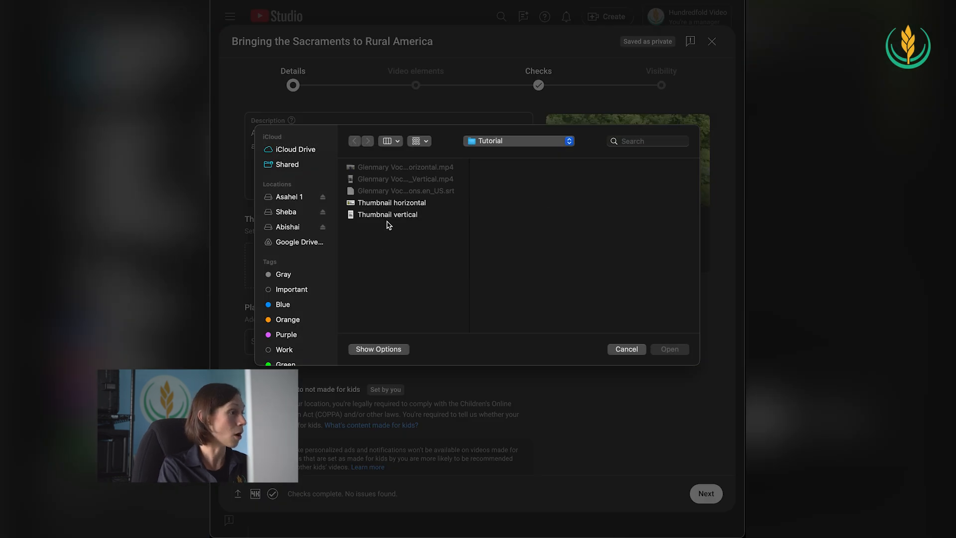
left_click(378, 207)
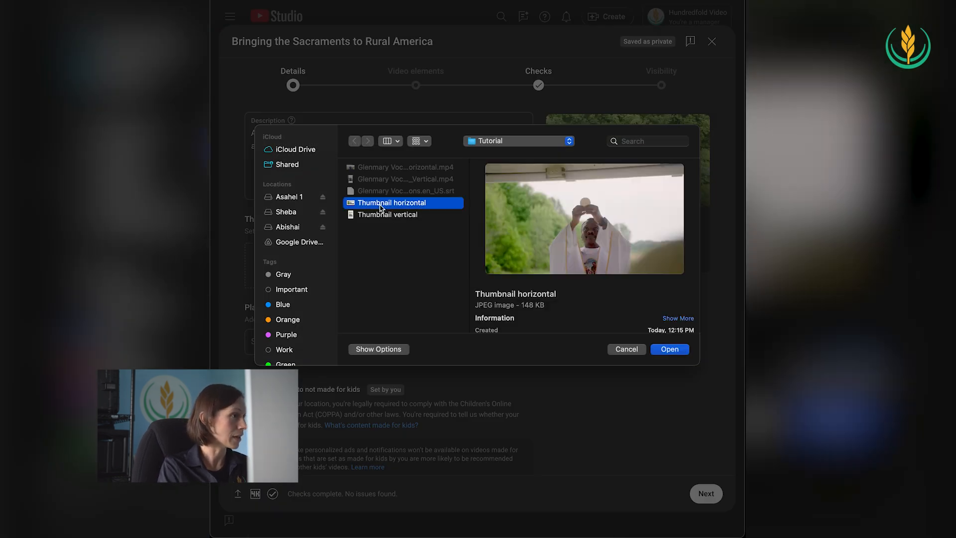
left_click(670, 349)
Review the playlist and audience settings of the video and continue to the Video elements stage
scroll(572, 347, "down", 1)
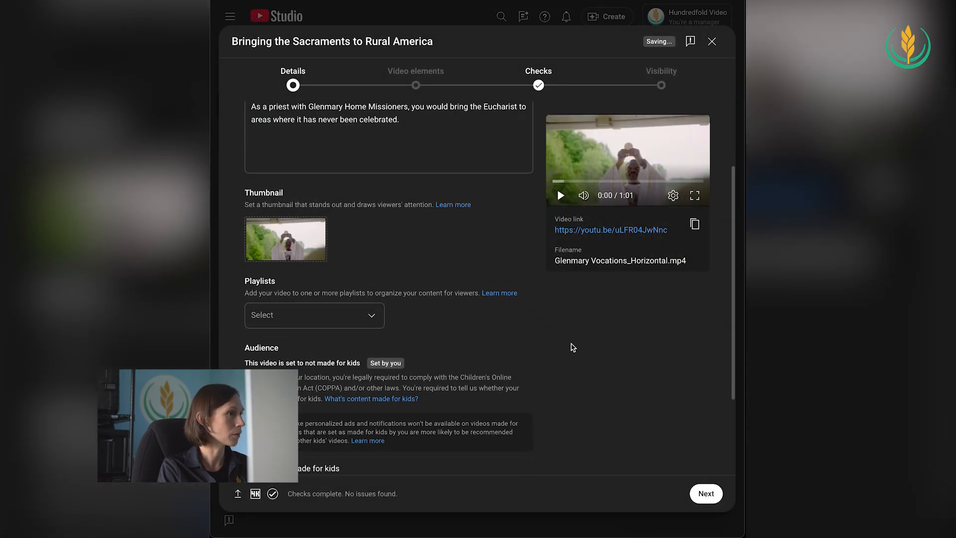
scroll(509, 340, "down", 1)
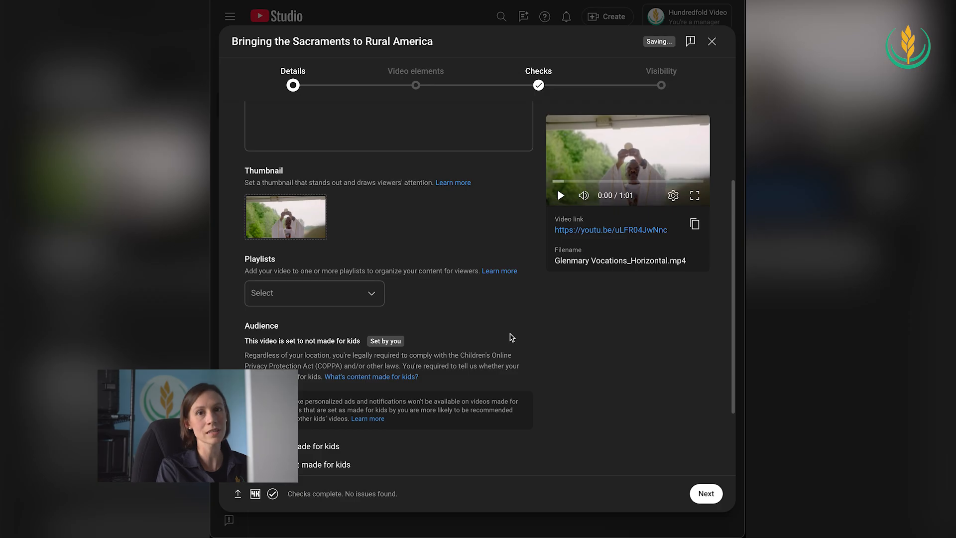
scroll(510, 335, "down", 1)
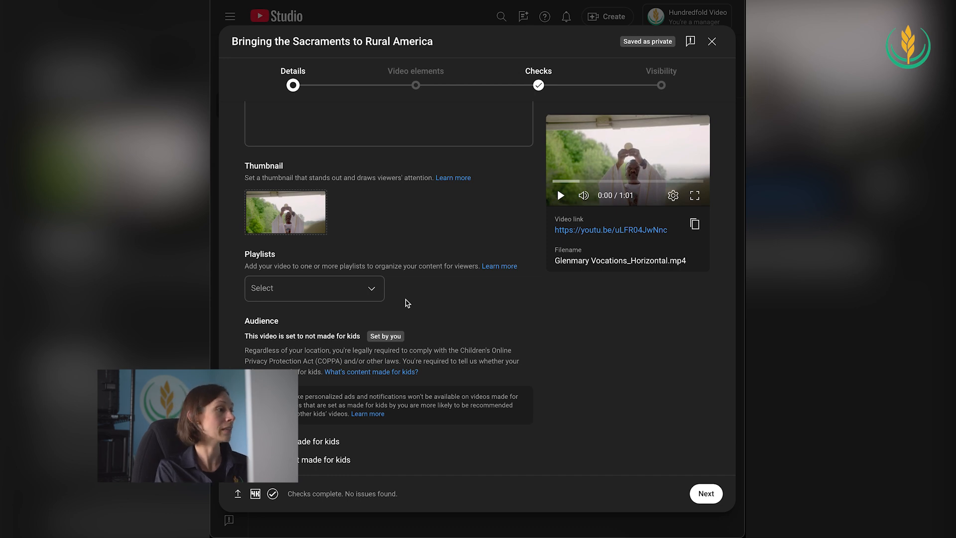
scroll(408, 303, "down", 2)
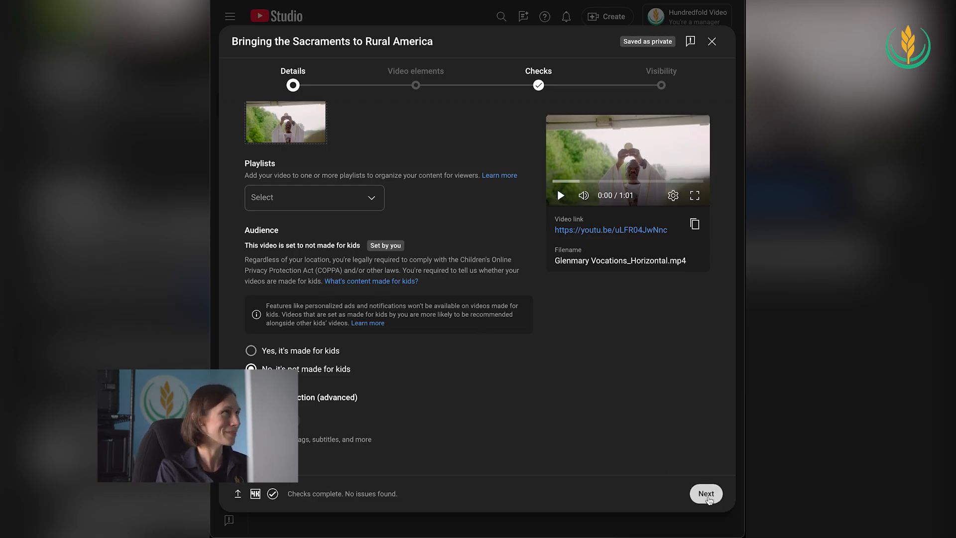
left_click(707, 496)
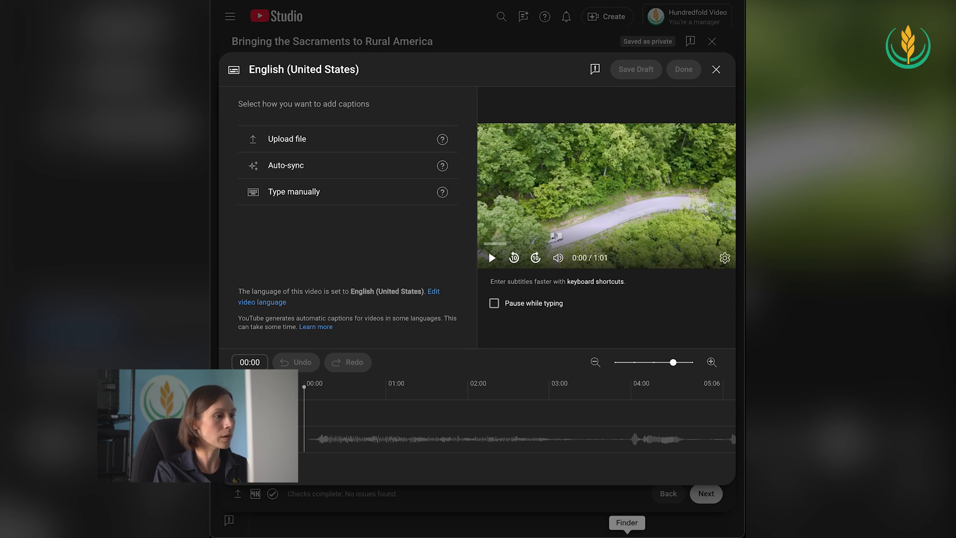
Upload Glenmary Vocations.en_US.srt from the Tutorial folder as the English (United States) captions, using the With timing file type
left_click(628, 537)
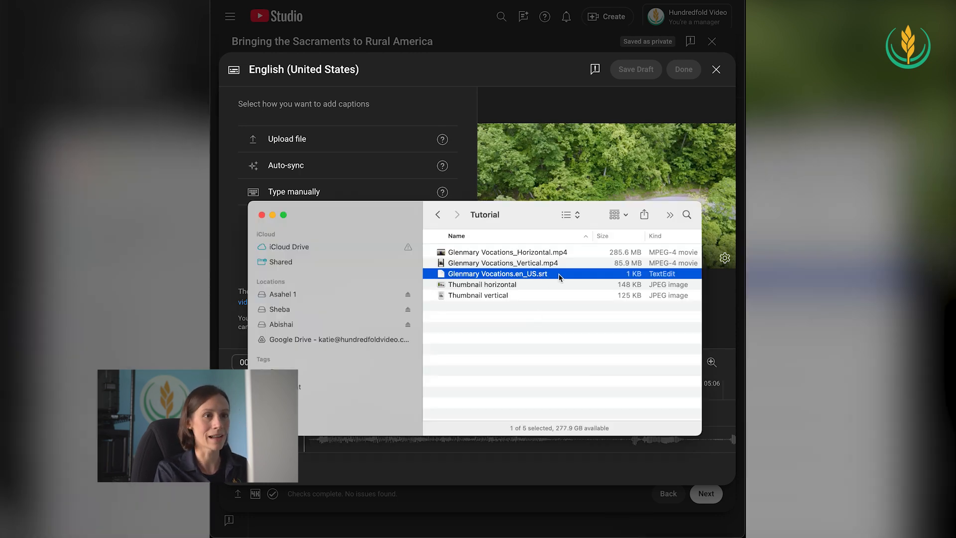
left_click(405, 100)
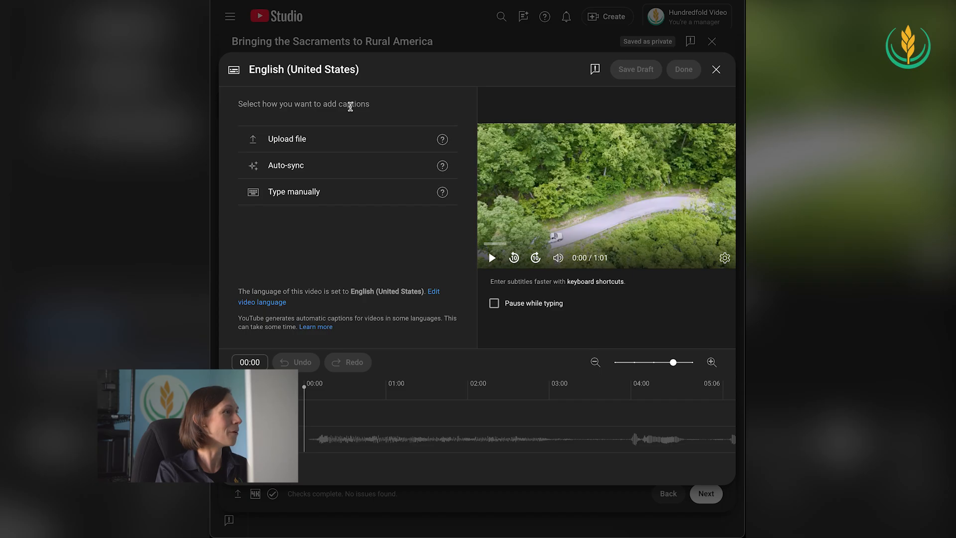
left_click(287, 142)
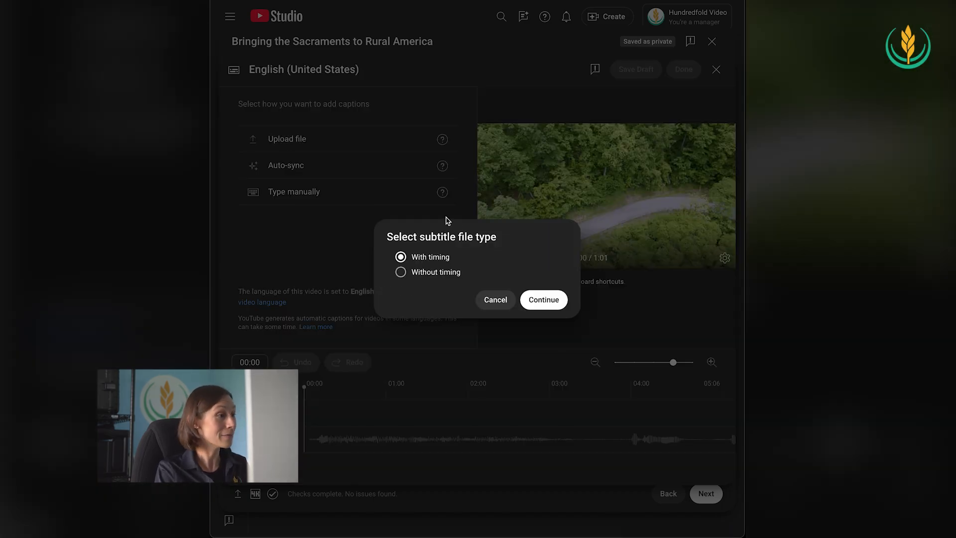
left_click(543, 299)
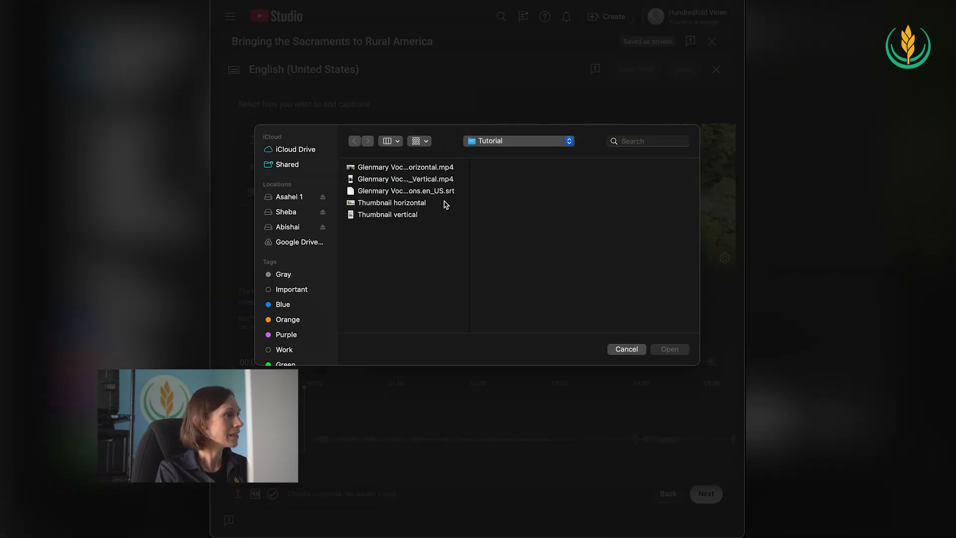
left_click(422, 194)
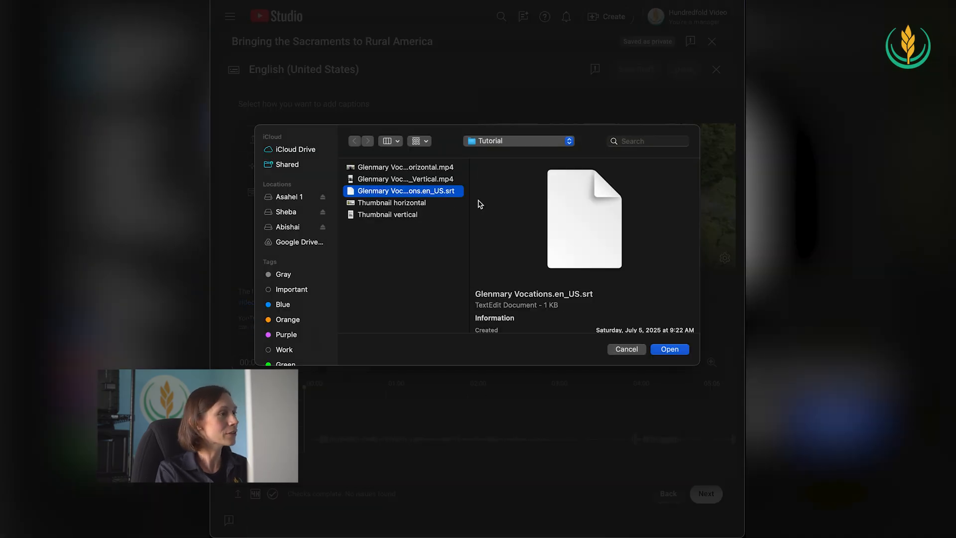
left_click(674, 353)
left_click(544, 300)
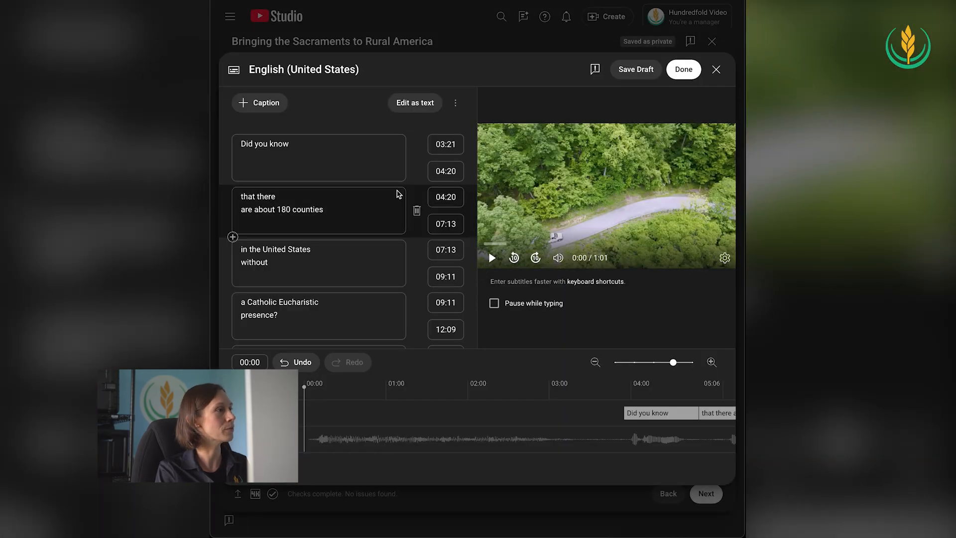
Review the imported caption lines and complete the English (United States) subtitles
scroll(324, 222, "down", 5)
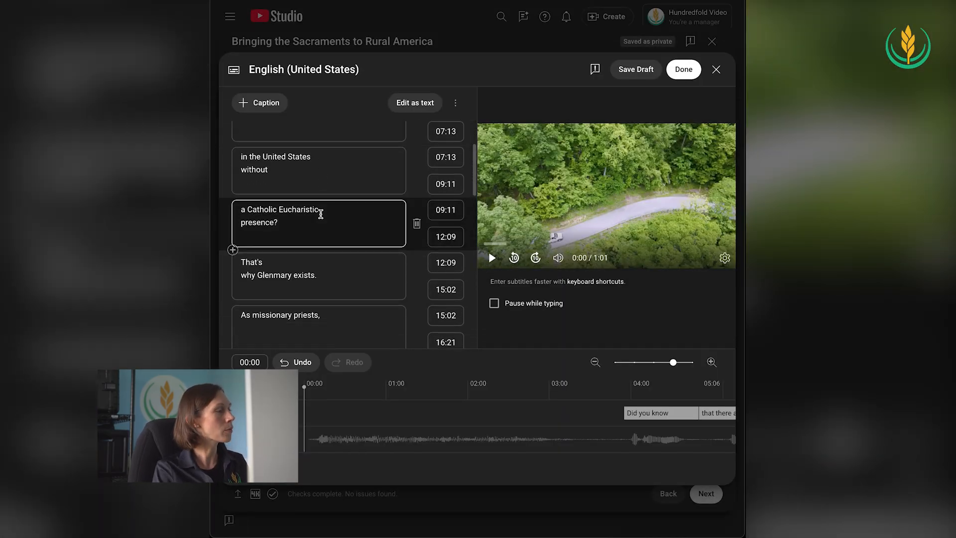
scroll(327, 213, "down", 1)
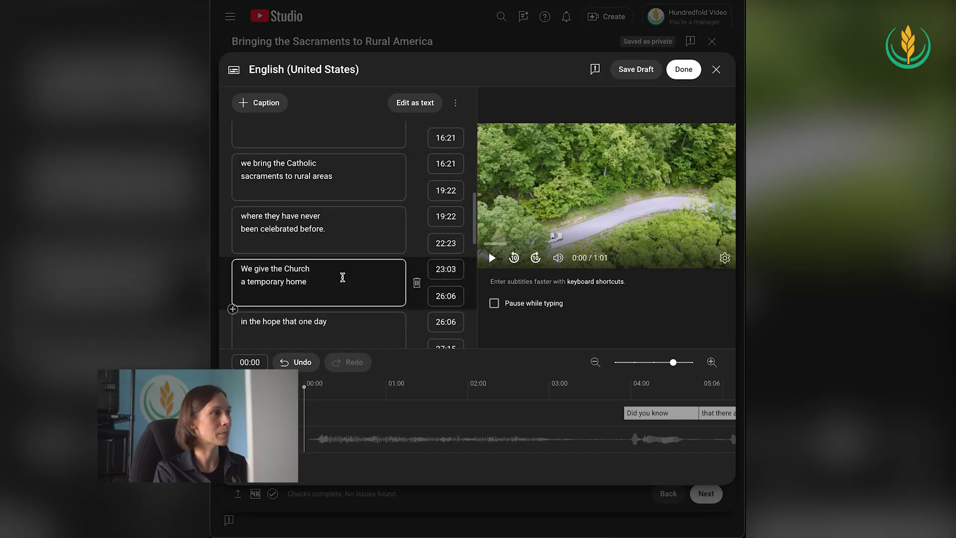
scroll(341, 277, "down", 1)
scroll(345, 277, "up", 7)
scroll(345, 277, "up", 2)
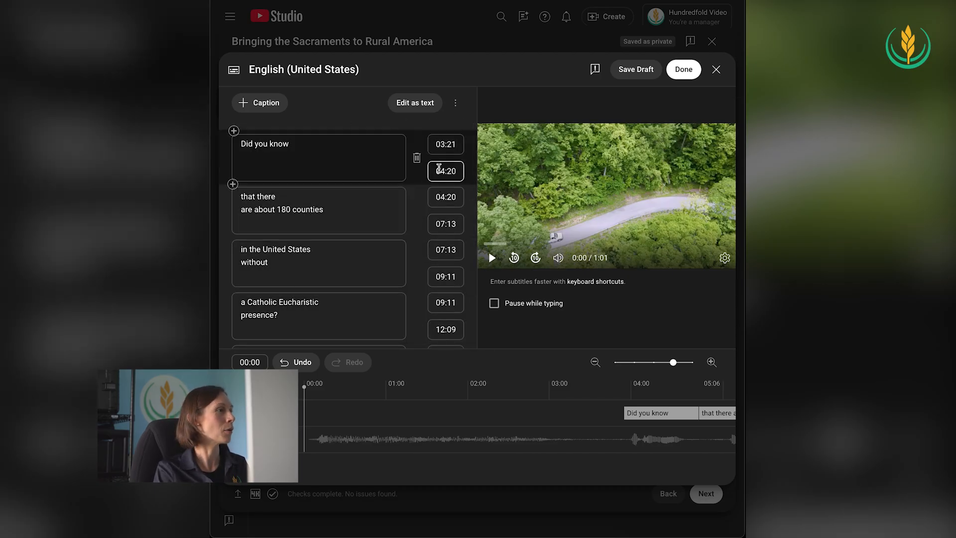
left_click(687, 74)
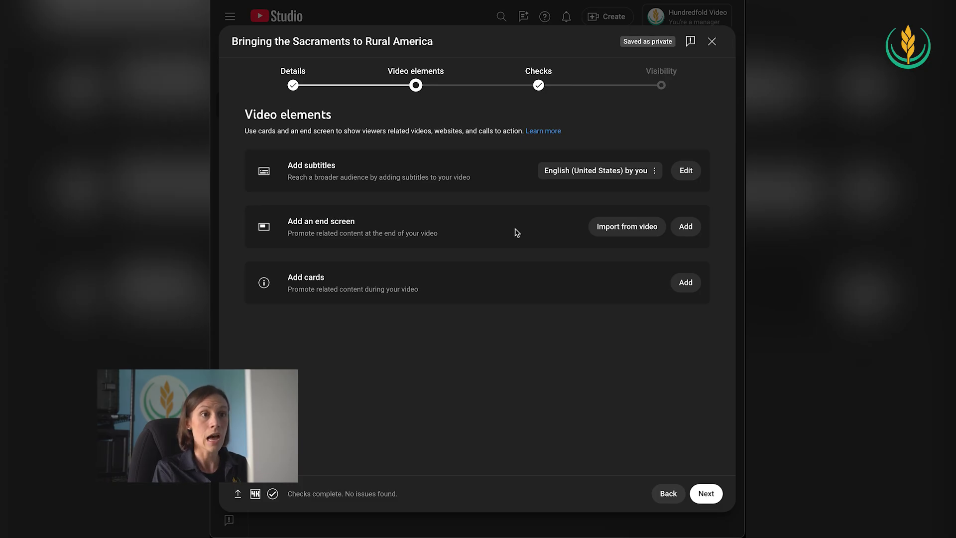
Add a "1 video, 1 subscribe" end screen, start both elements at 46:22, check their placement and save it
left_click(688, 227)
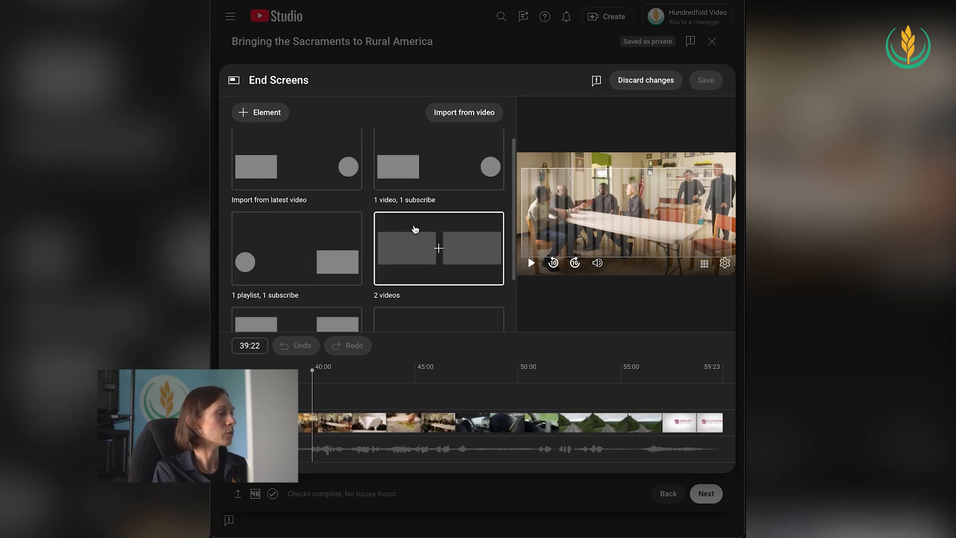
left_click(403, 184)
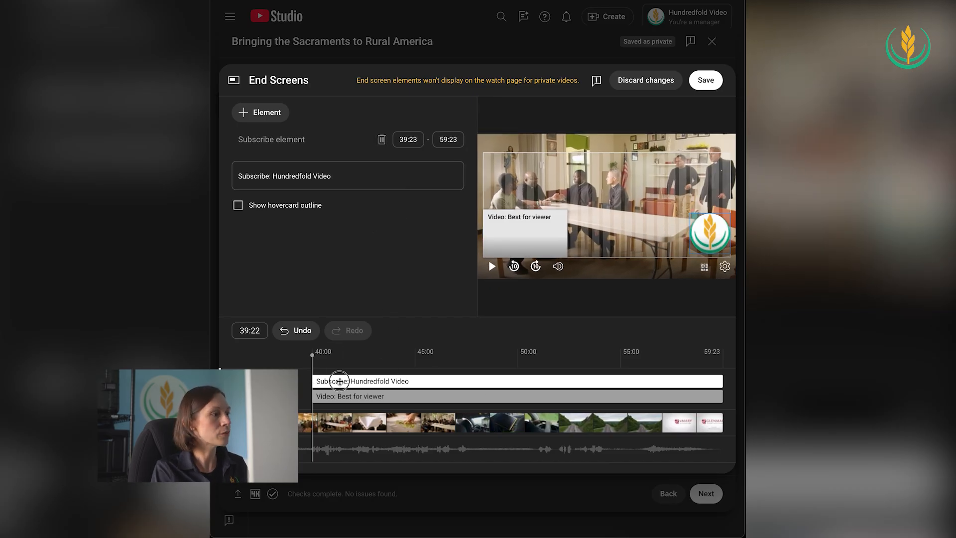
left_click_drag(310, 381, 454, 382)
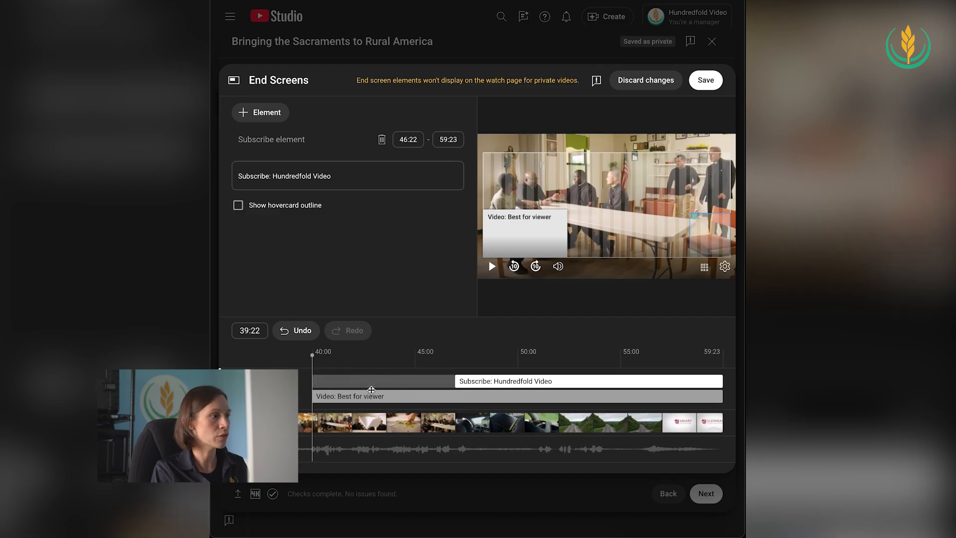
left_click_drag(314, 396, 454, 399)
left_click_drag(451, 364, 466, 366)
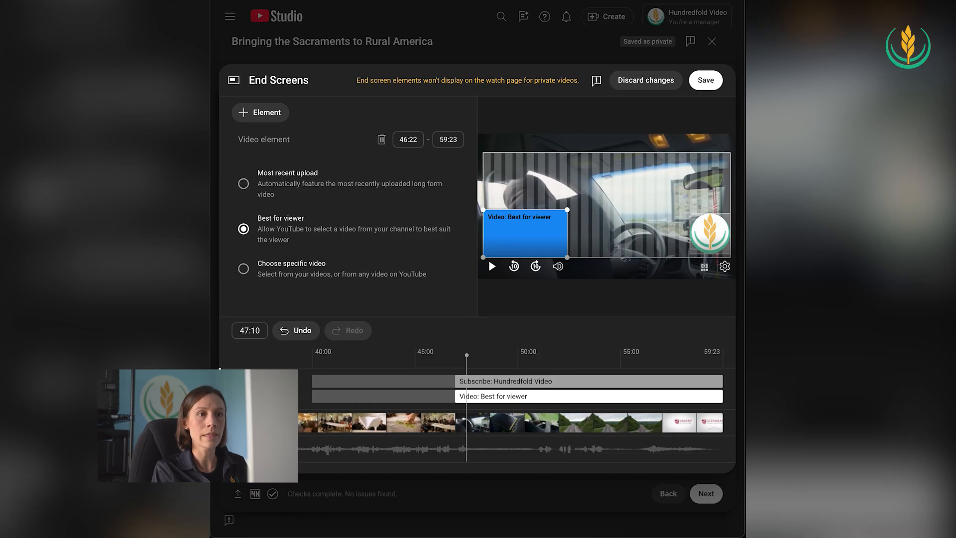
left_click_drag(419, 359, 491, 359)
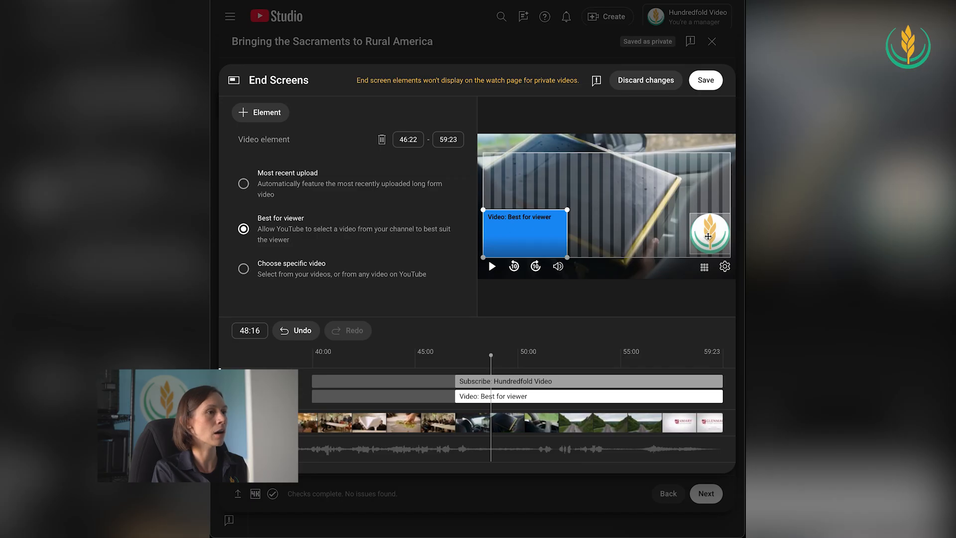
left_click(707, 81)
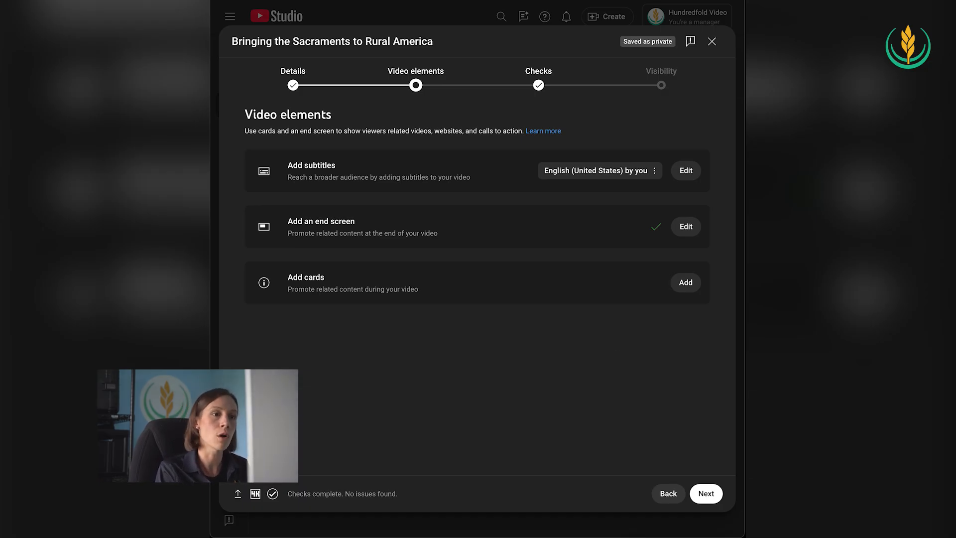
Continue through the Checks stage to Visibility and open the Schedule options for publishing the video
left_click(706, 494)
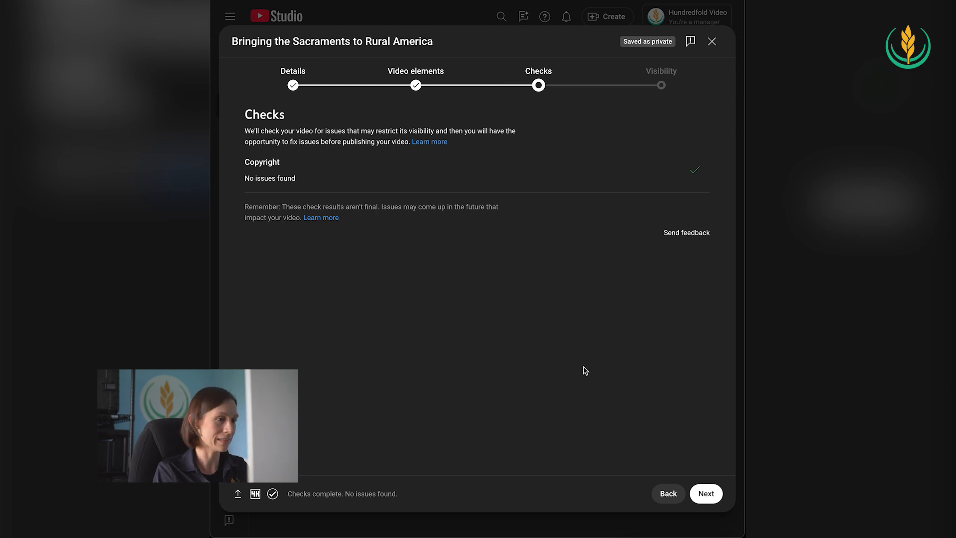
left_click(706, 494)
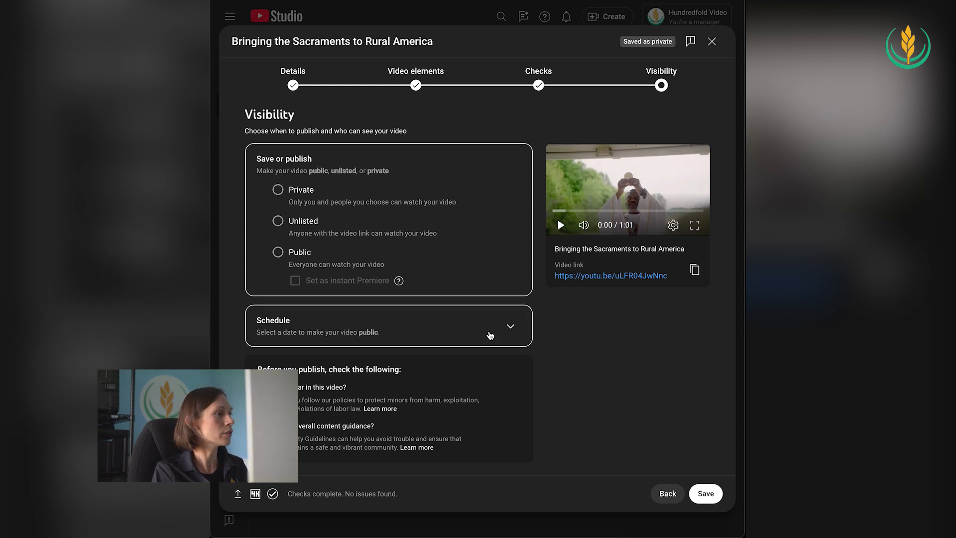
left_click(489, 332)
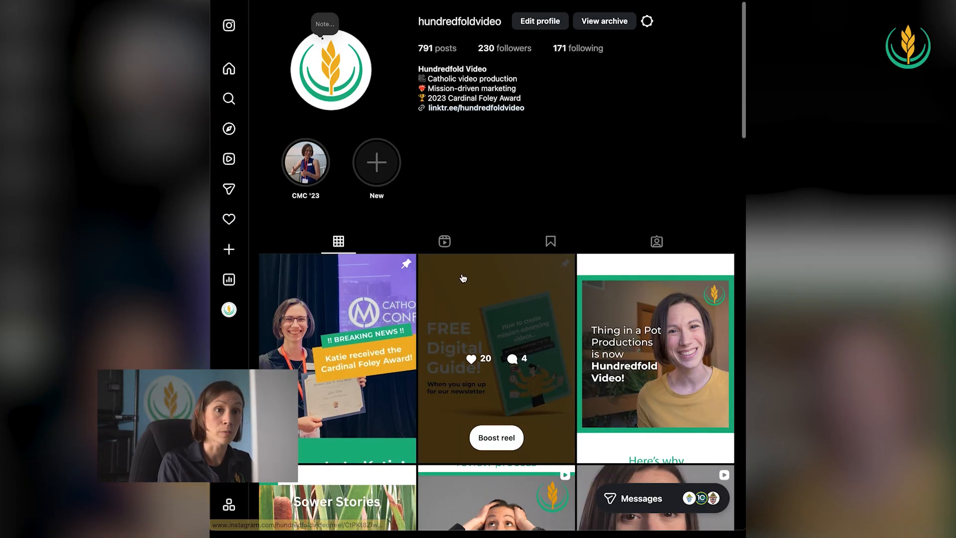
Look over the Hundredfold Video posts on Instagram and the additional sections of its Facebook page
scroll(487, 267, "down", 7)
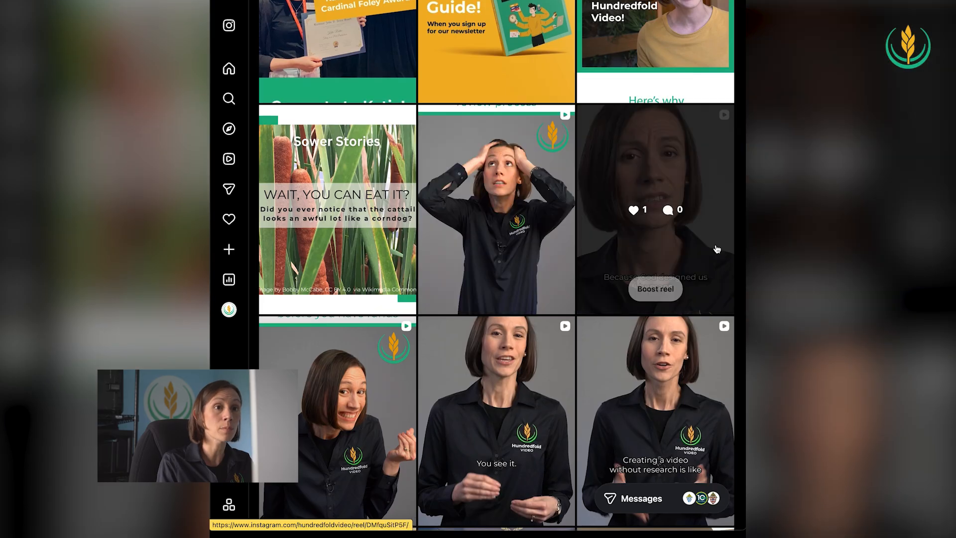
scroll(468, 372, "up", 7)
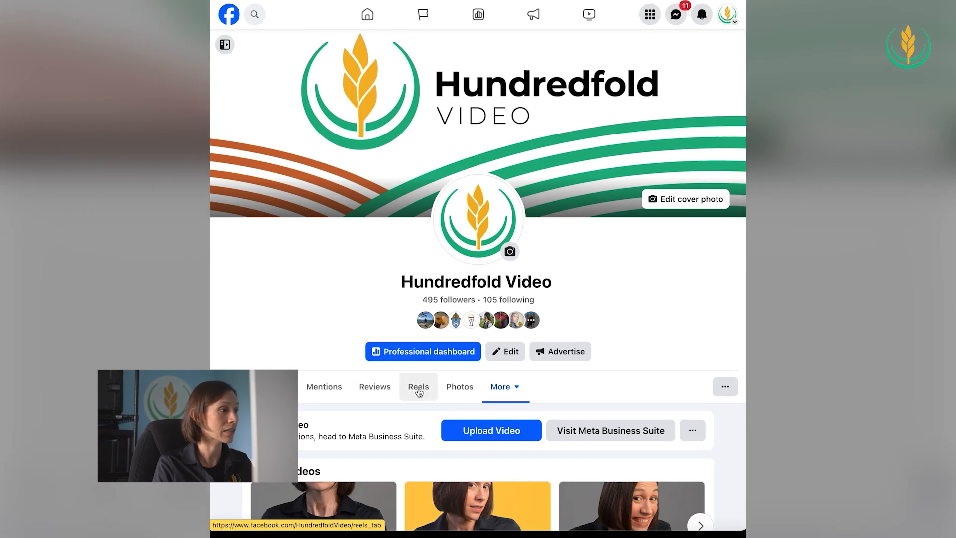
left_click(513, 388)
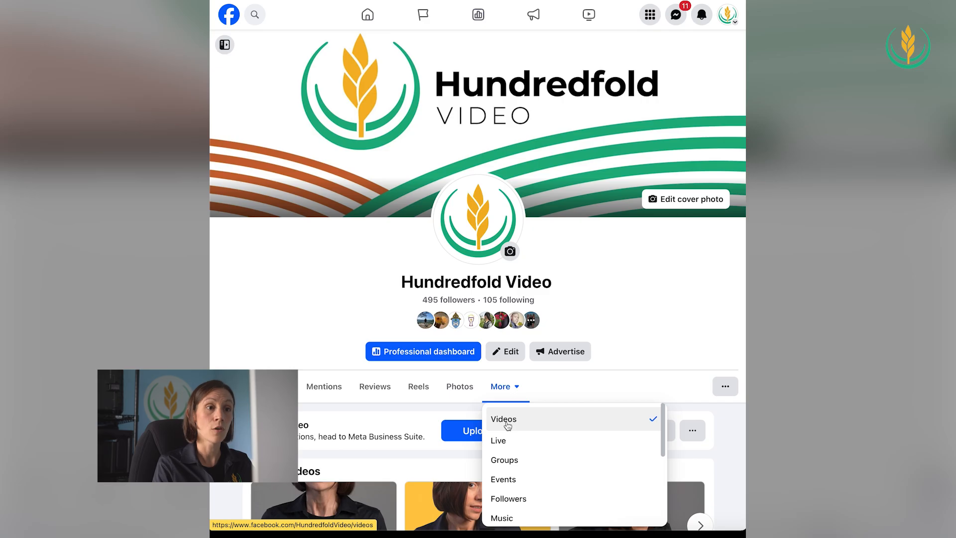
left_click(634, 313)
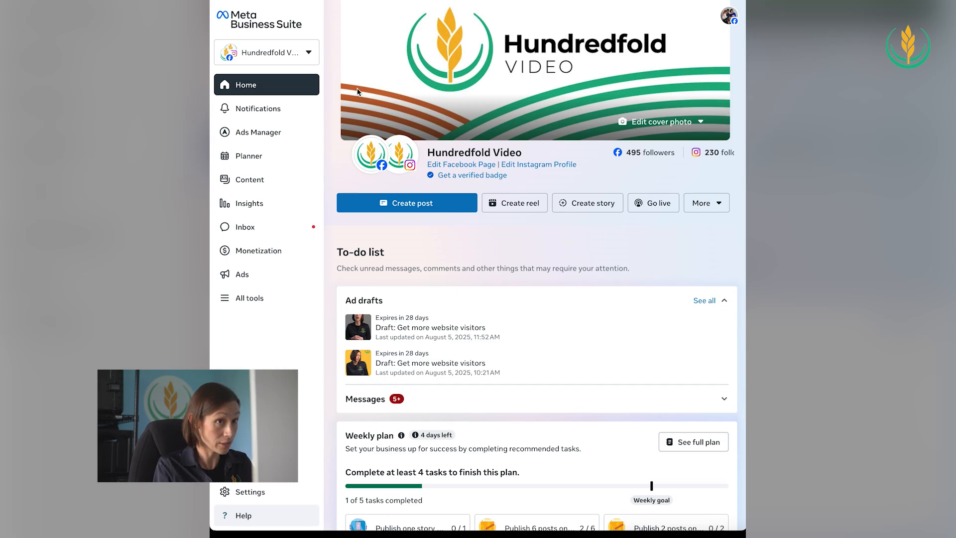
Start a new post in Meta Business Suite and check that it goes to both the Facebook and Instagram accounts
left_click(413, 205)
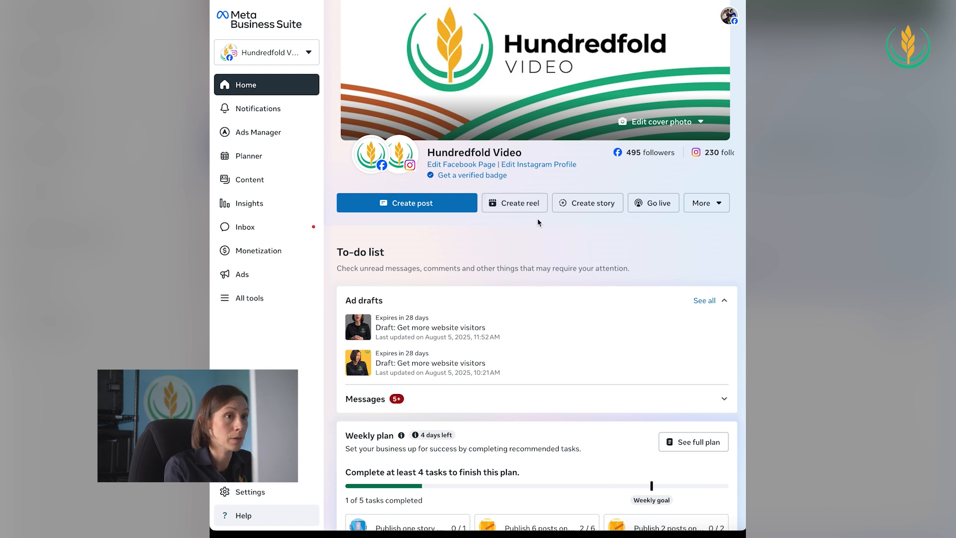
left_click(424, 208)
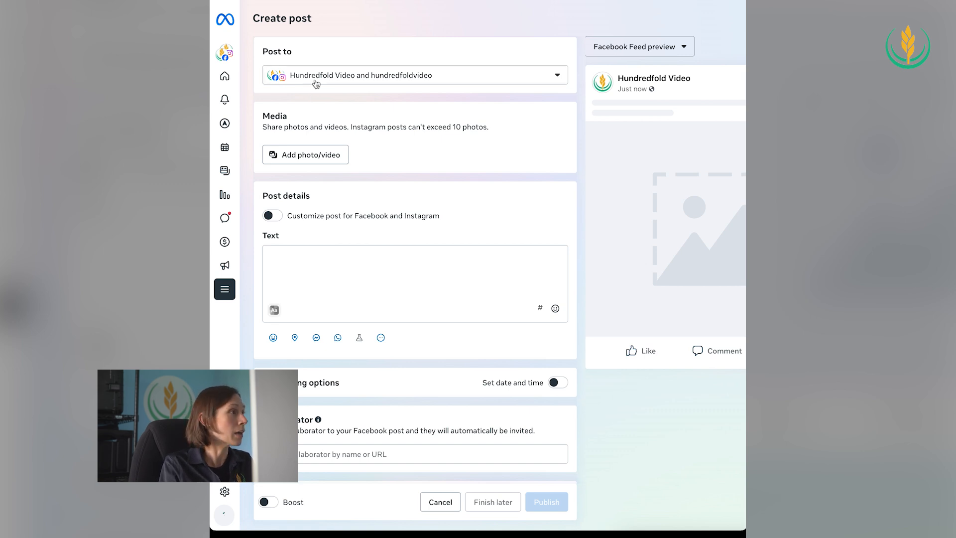
left_click(316, 81)
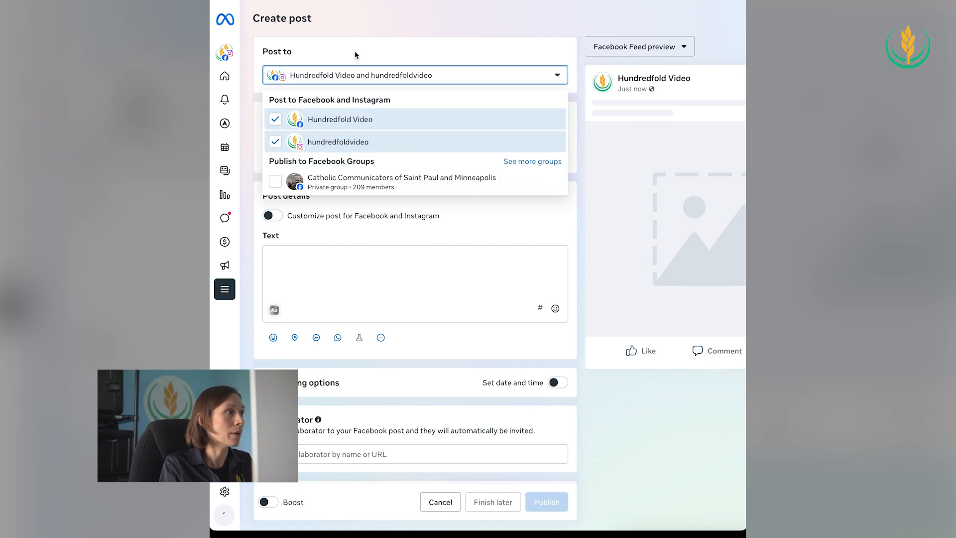
left_click(363, 60)
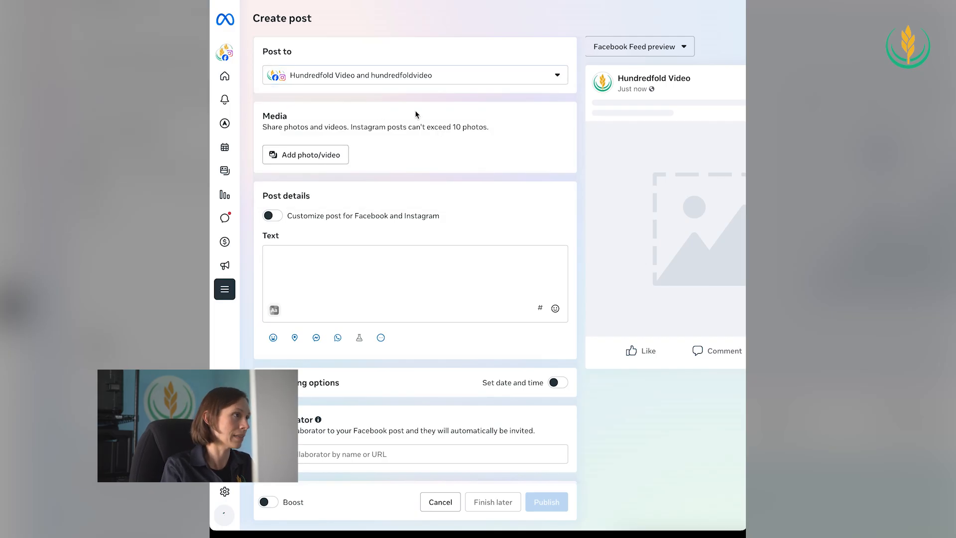
Add Glenmary Vocations_Vertical.mp4 from the Tutorial folder as the post's media and check its feed preview
scroll(416, 124, "down", 1)
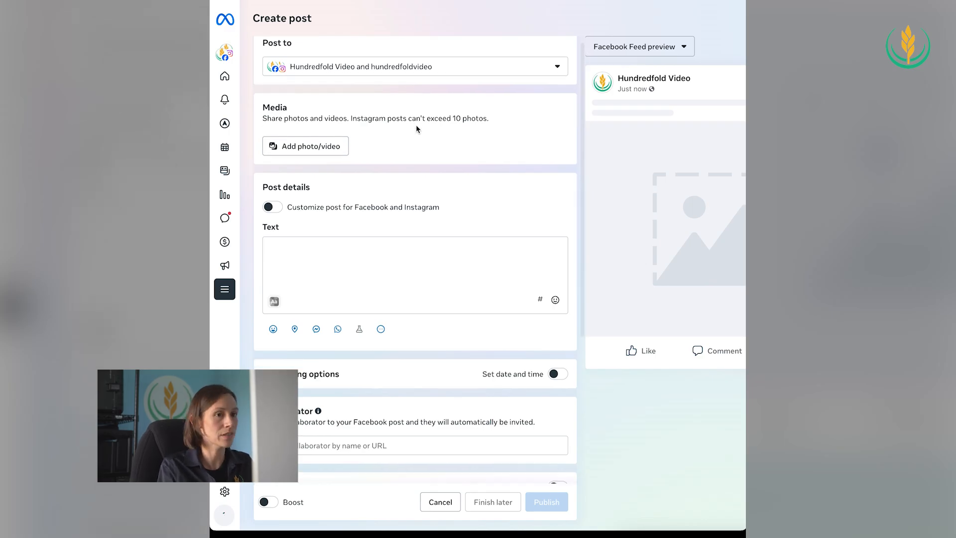
scroll(416, 124, "up", 1)
left_click(292, 153)
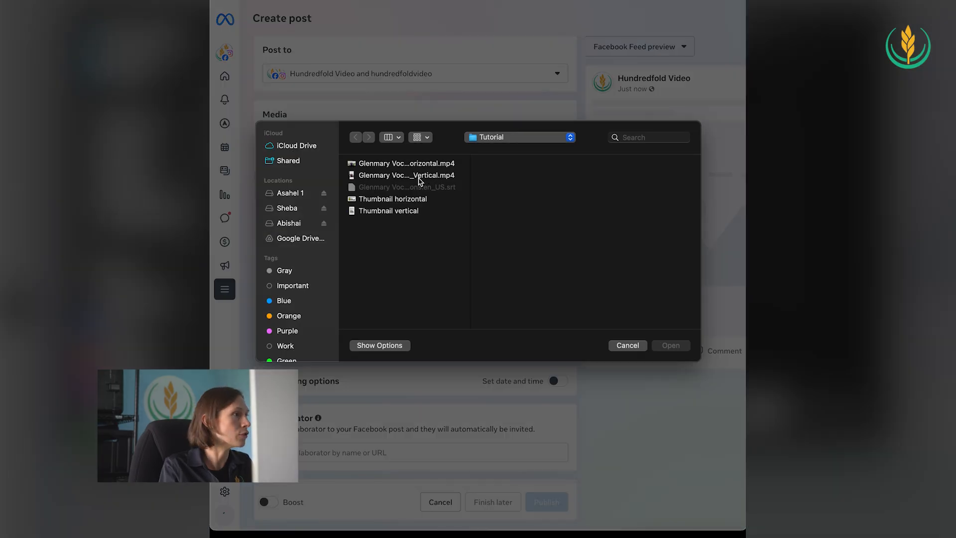
left_click(425, 179)
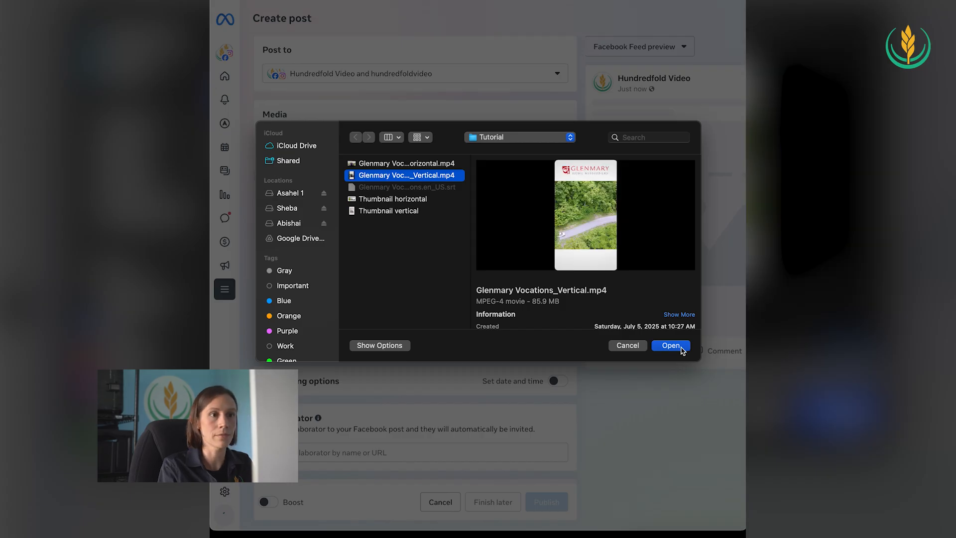
left_click(680, 348)
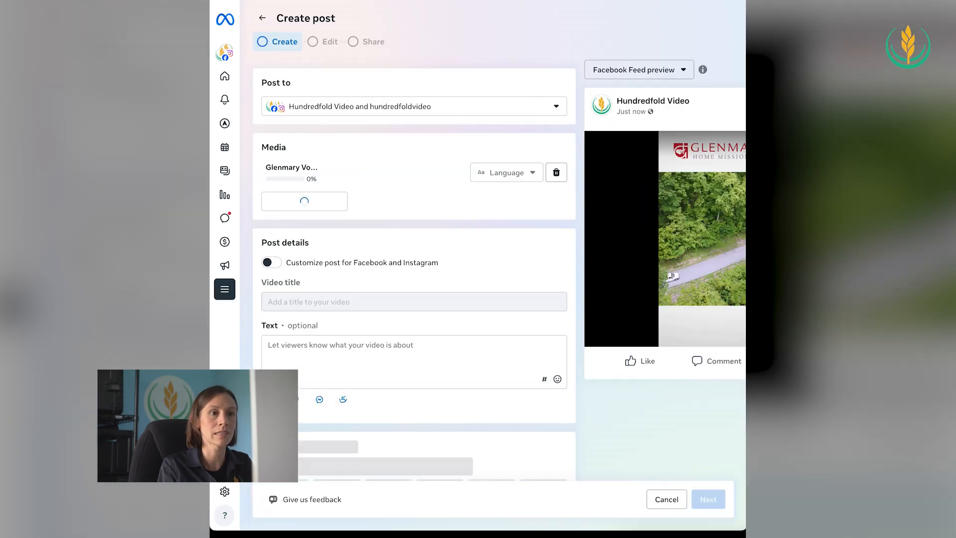
scroll(658, 261, "right", 3)
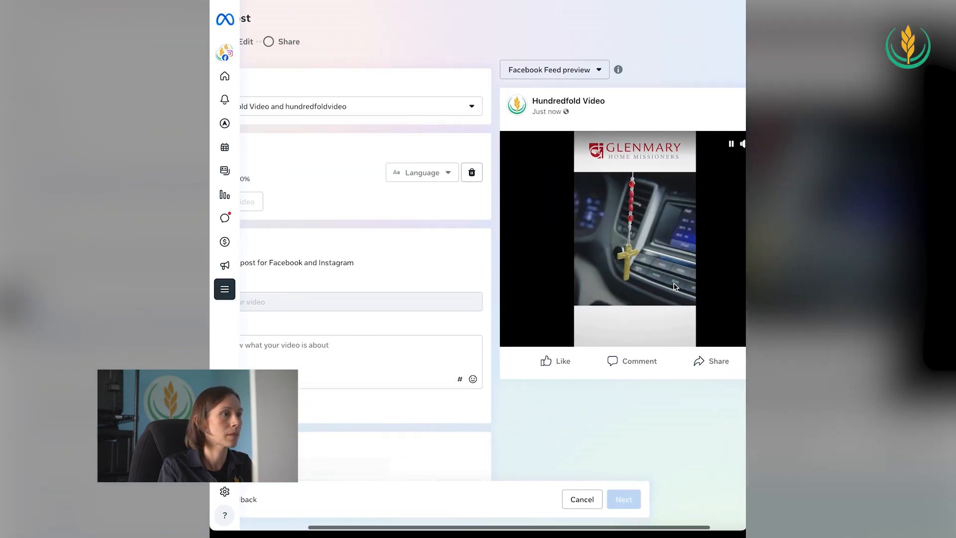
scroll(518, 269, "left", 3)
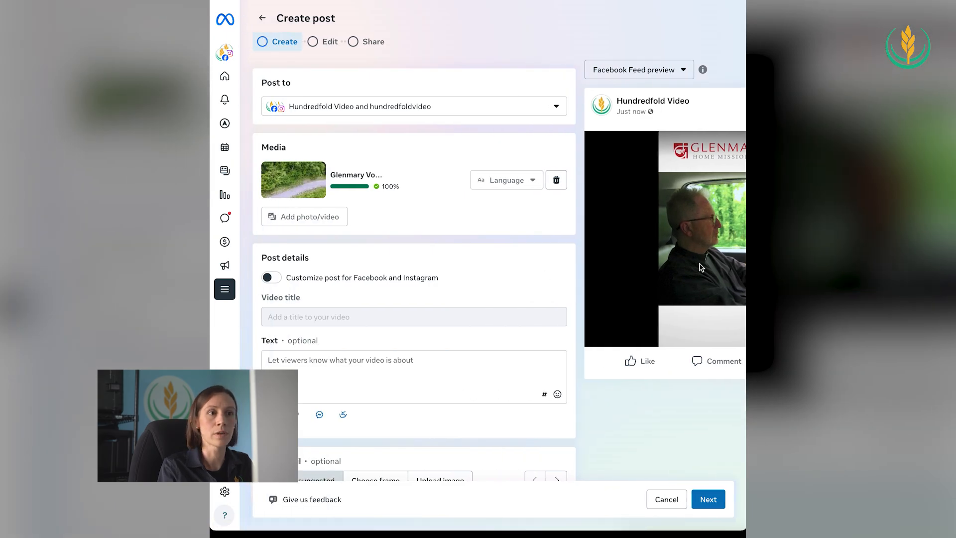
Turn on separate customization of the post for Facebook and Instagram
scroll(598, 249, "down", 1)
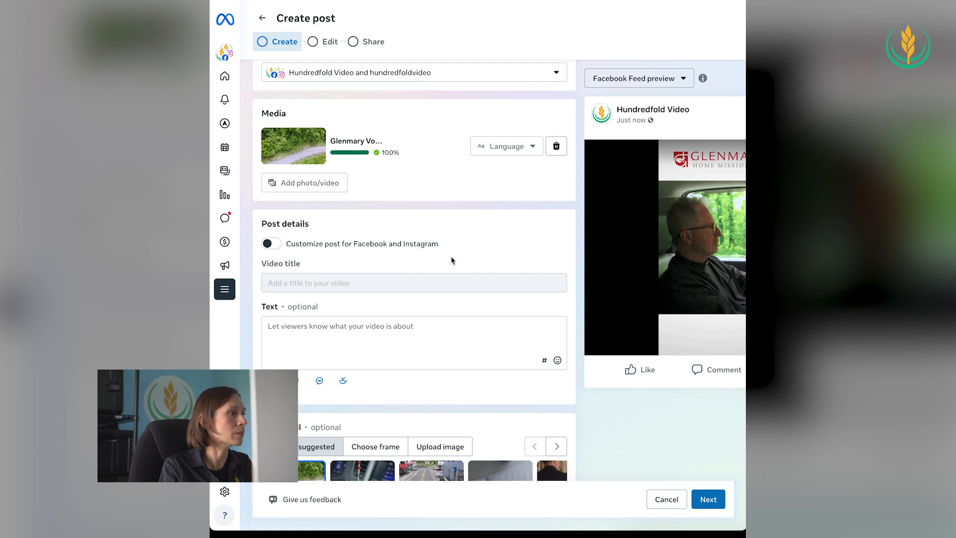
left_click(276, 245)
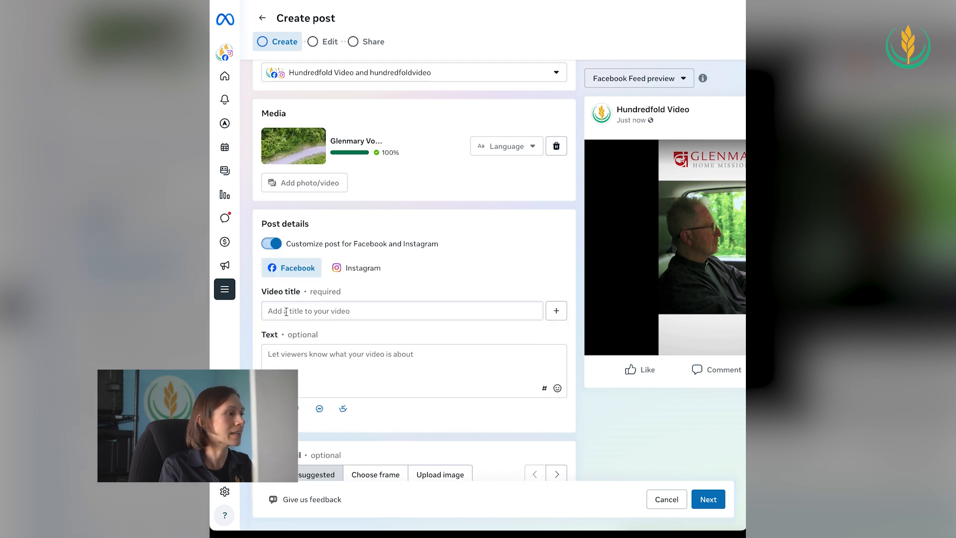
scroll(297, 311, "down", 1)
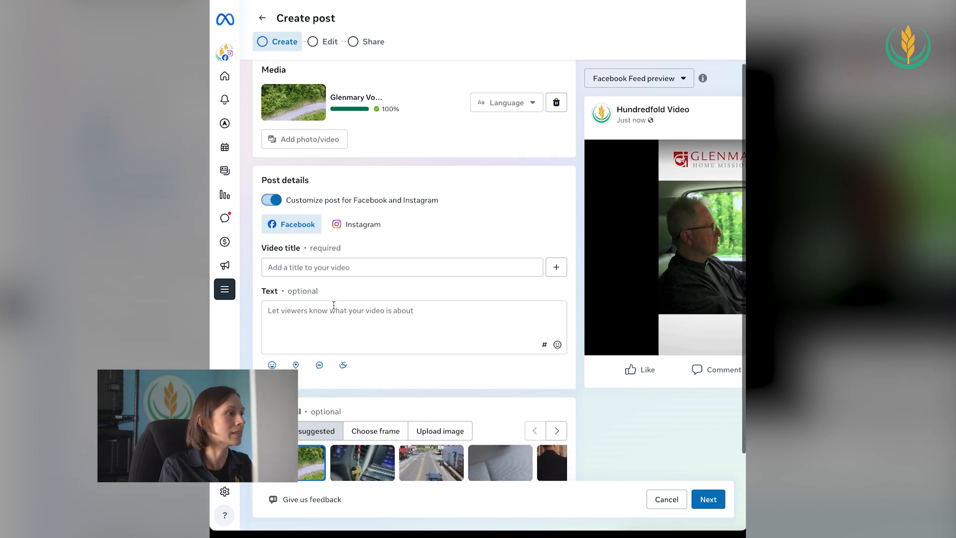
left_click(294, 259)
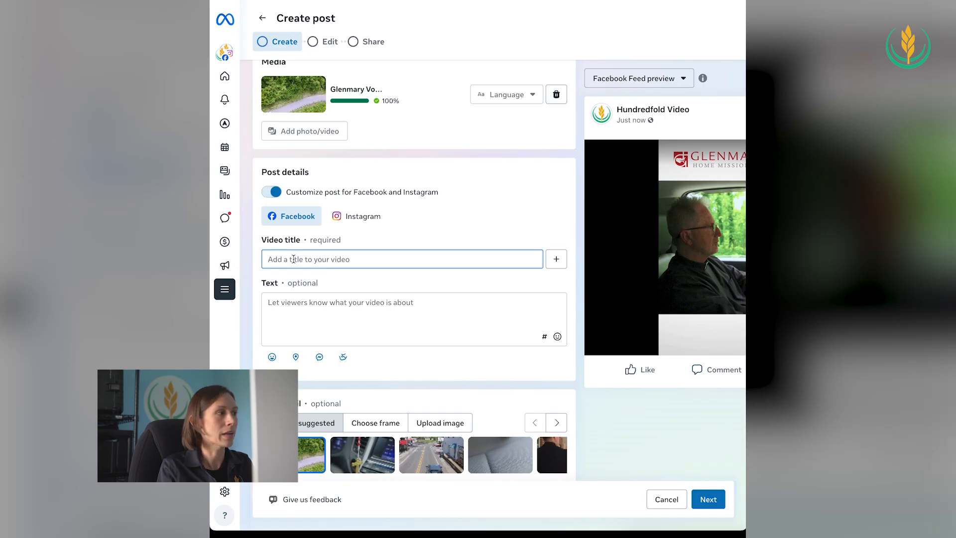
left_click(269, 192)
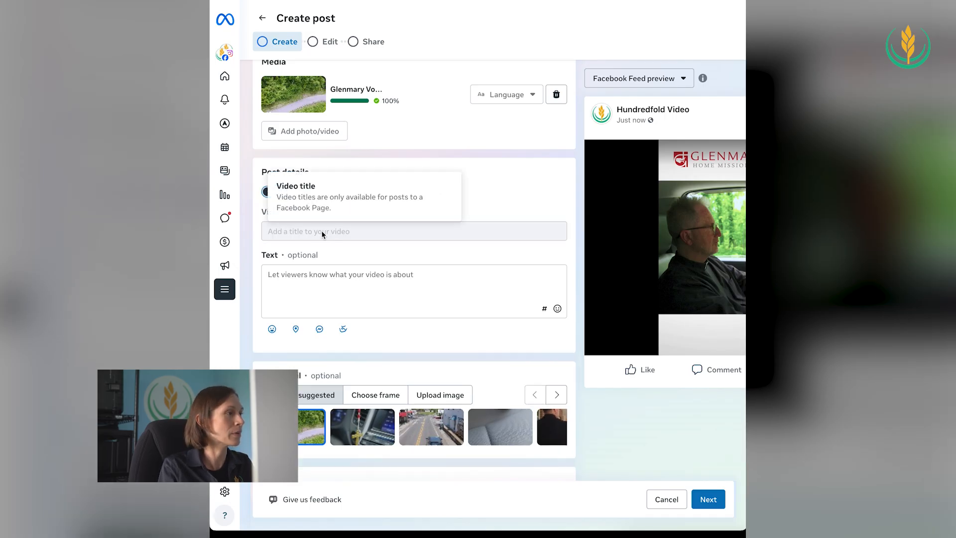
left_click(269, 192)
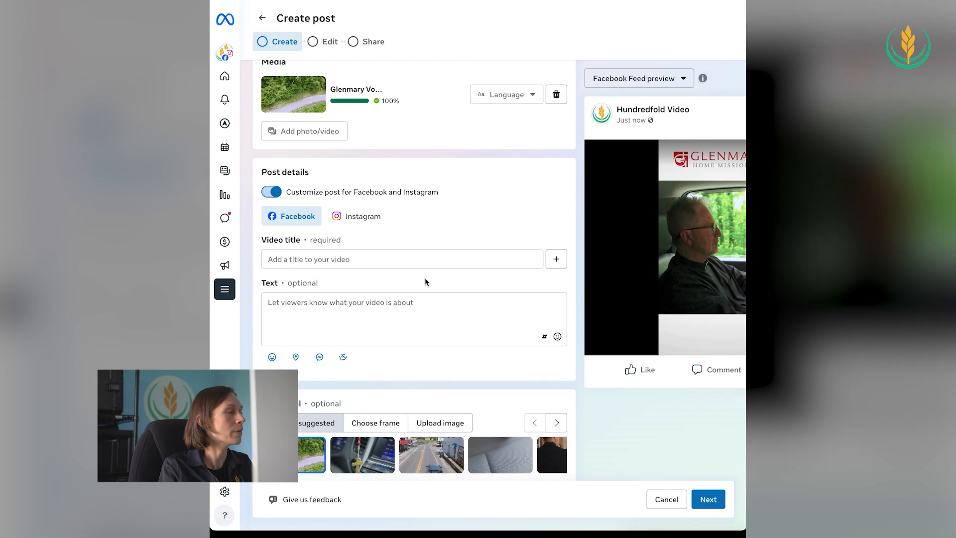
Title the Facebook video "Bringing the Sacraments to Rural America"
left_click(301, 258)
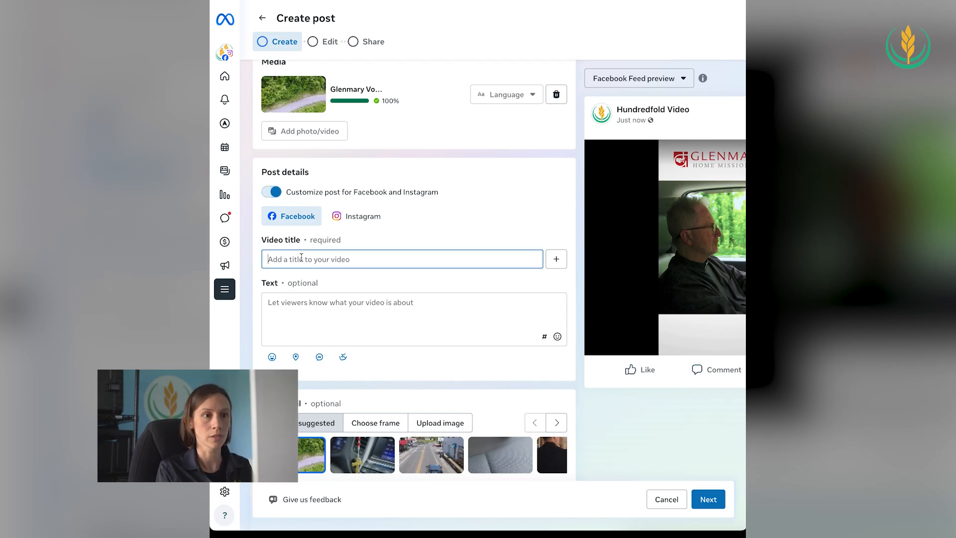
type("Bringng the")
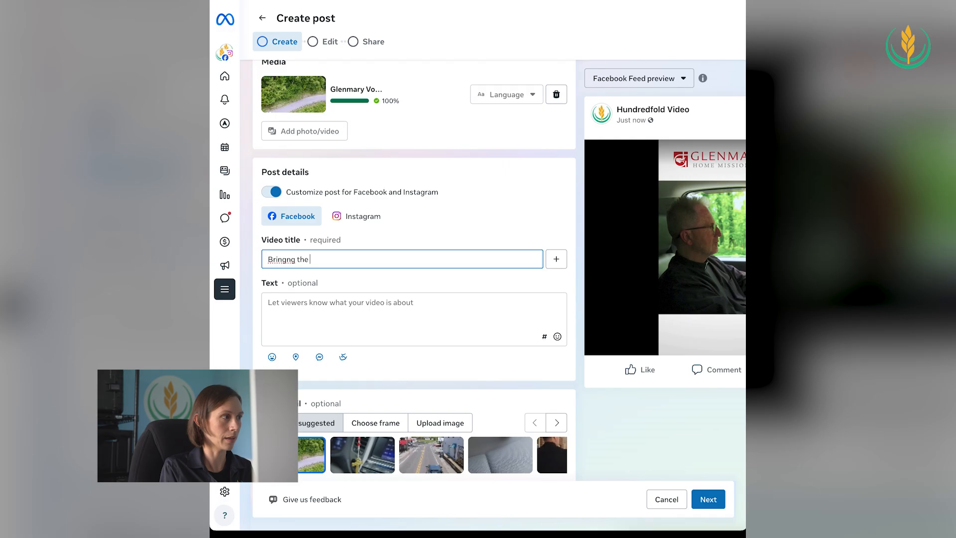
key("BackSpace")
key("BackSpace")
key("BackSpace")
key("BackSpace")
key("BackSpace")
key("BackSpace")
key("BackSpace")
type("ing the S")
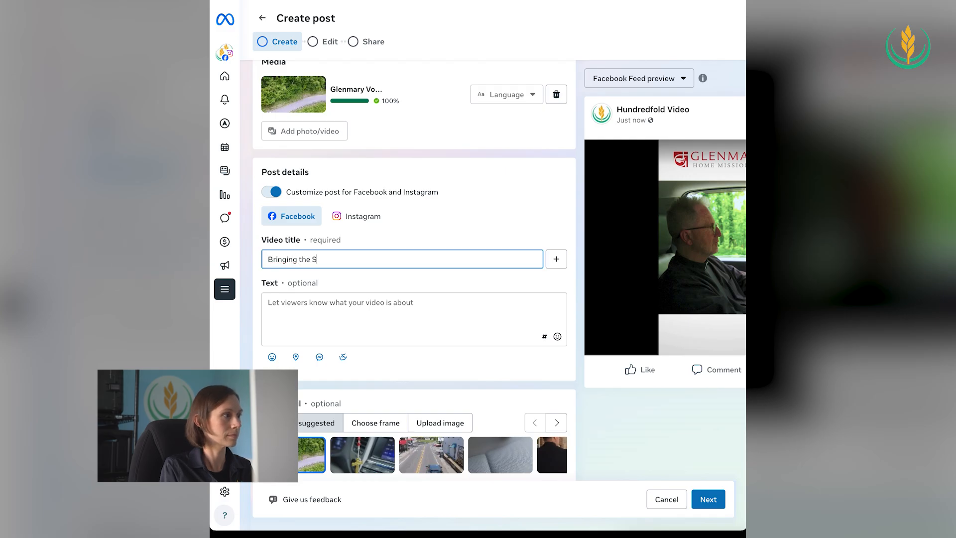
type("acraments to Ru")
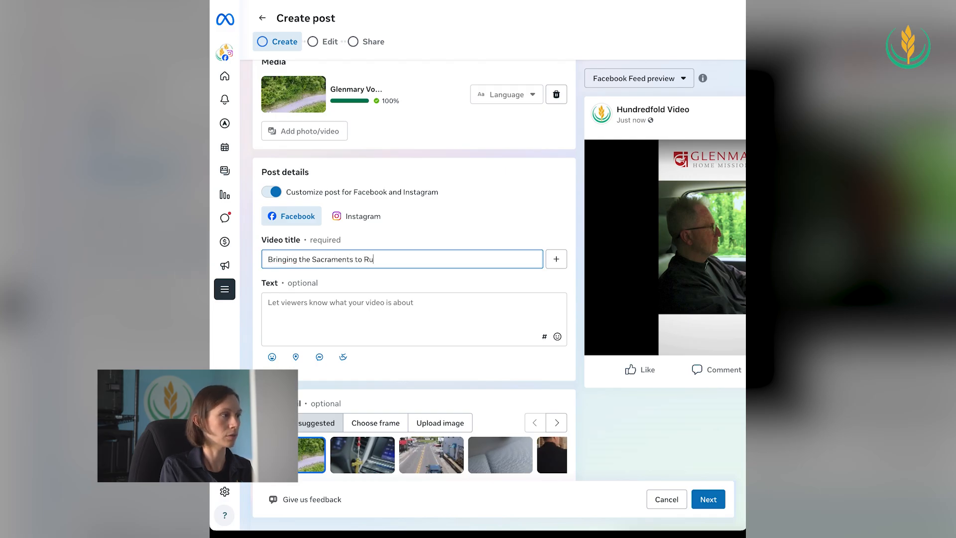
type("ral America")
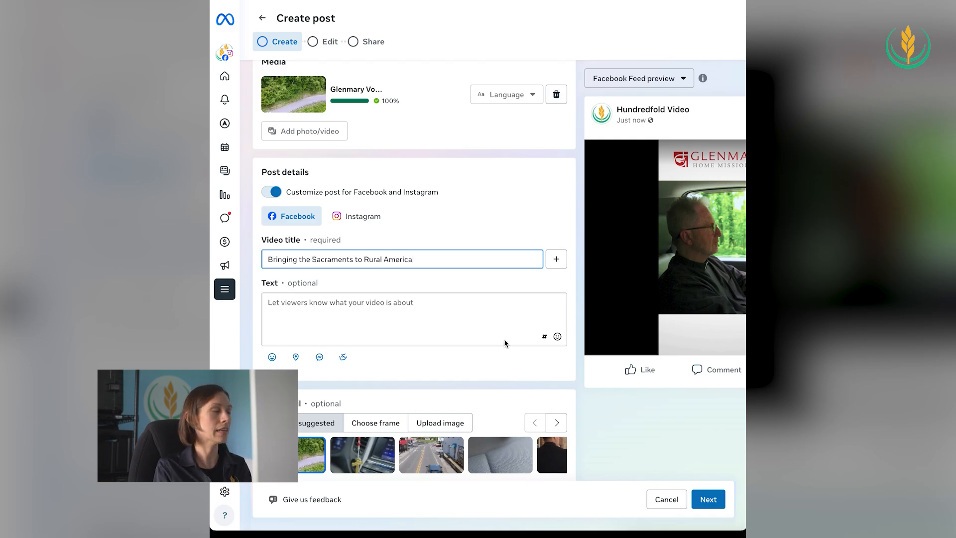
Paste the prepared description into the Facebook text and replace "Glenmary Home Missioners" in it with a tag of that organization's page
left_click(389, 307)
type("As a priest with Glenmary Home Missioners  you would bring the Eucharist to areas where it has never been celebrated.")
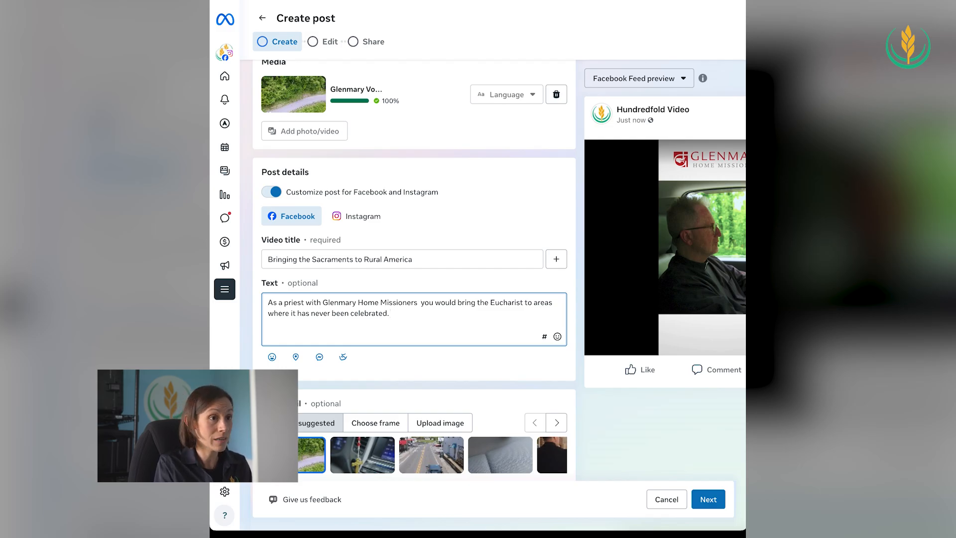
left_click_drag(418, 303, 327, 306)
type("@")
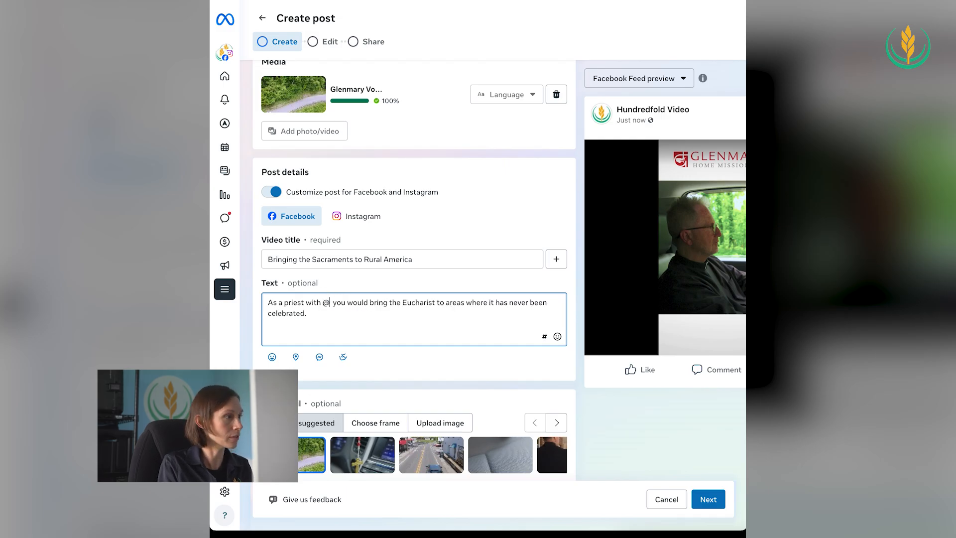
type("glenmary")
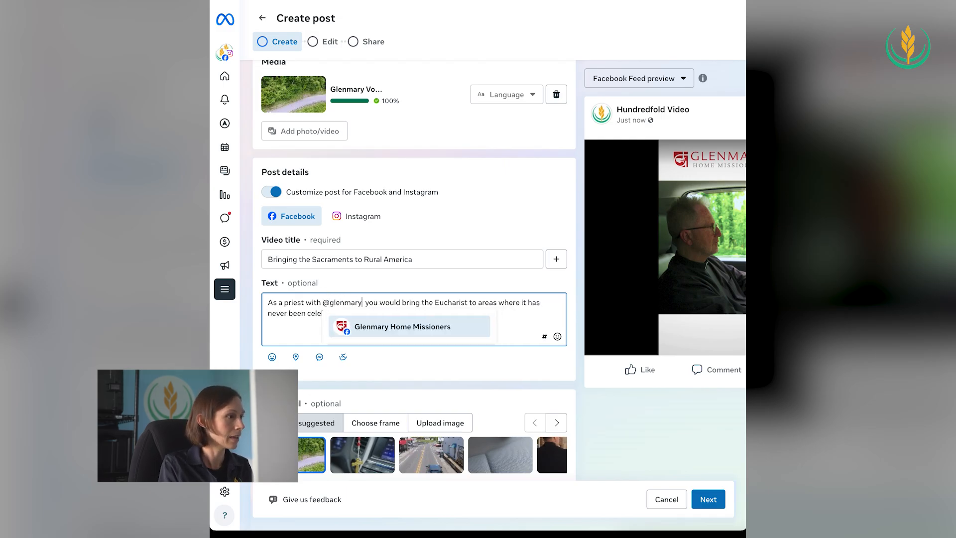
left_click(371, 347)
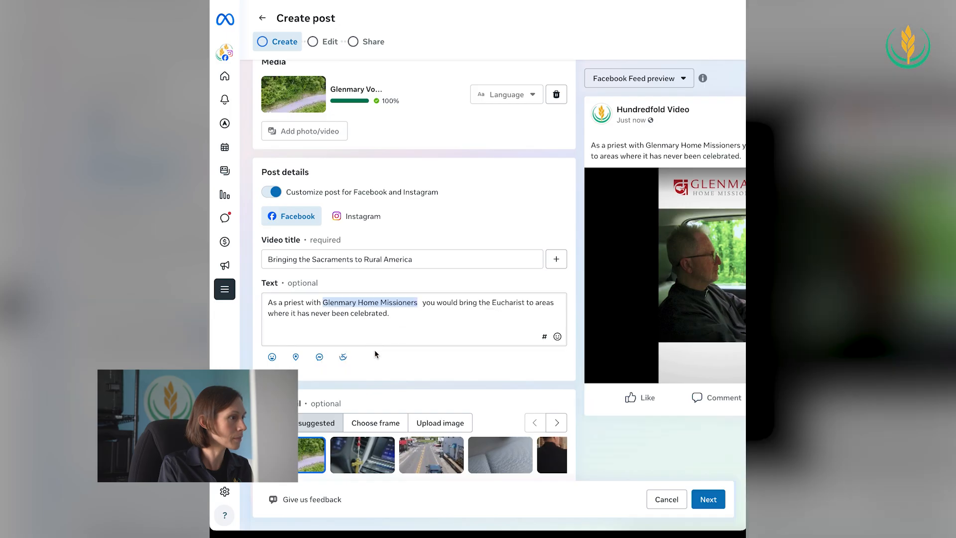
Add the hashtags #catholic and #priestlife at the end of the Facebook text
left_click(400, 316)
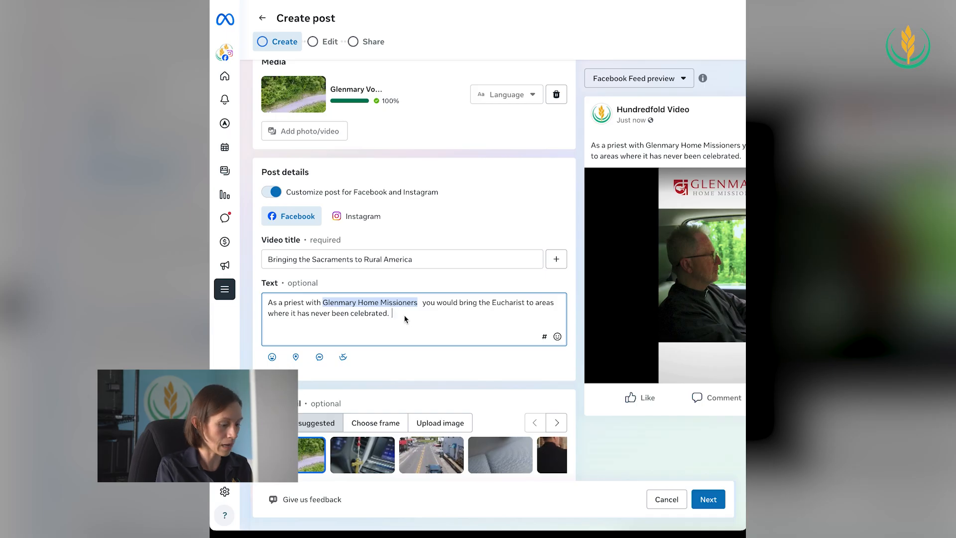
type("#catholic #")
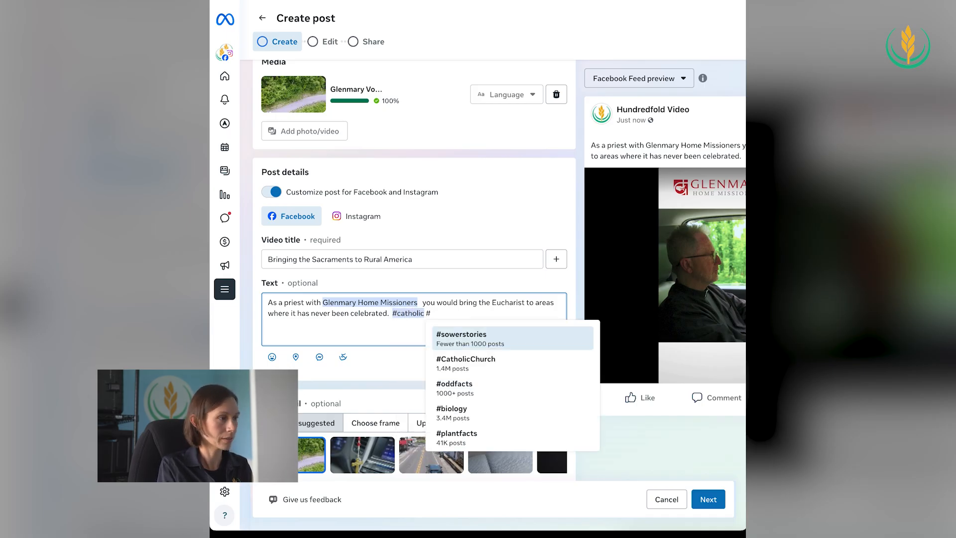
type("priestlift")
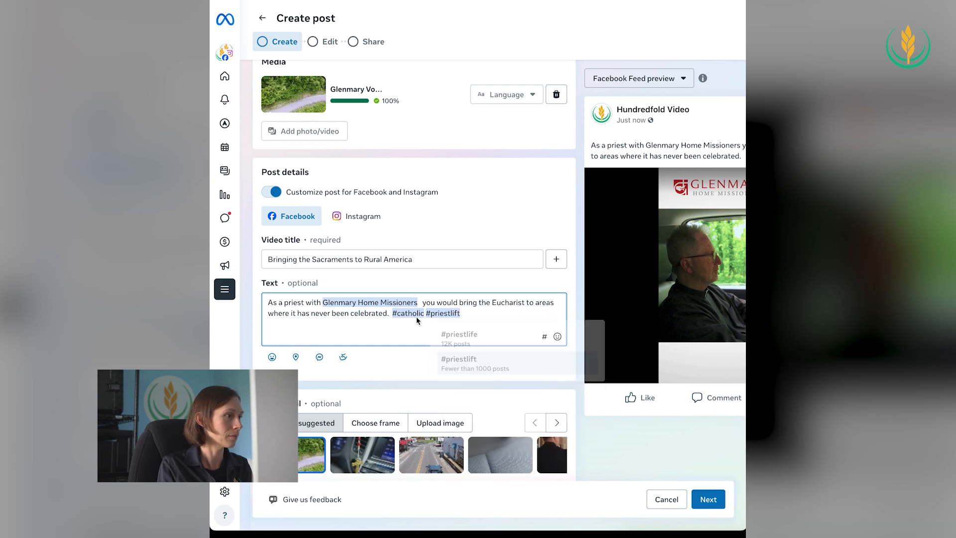
key("BackSpace")
type("e")
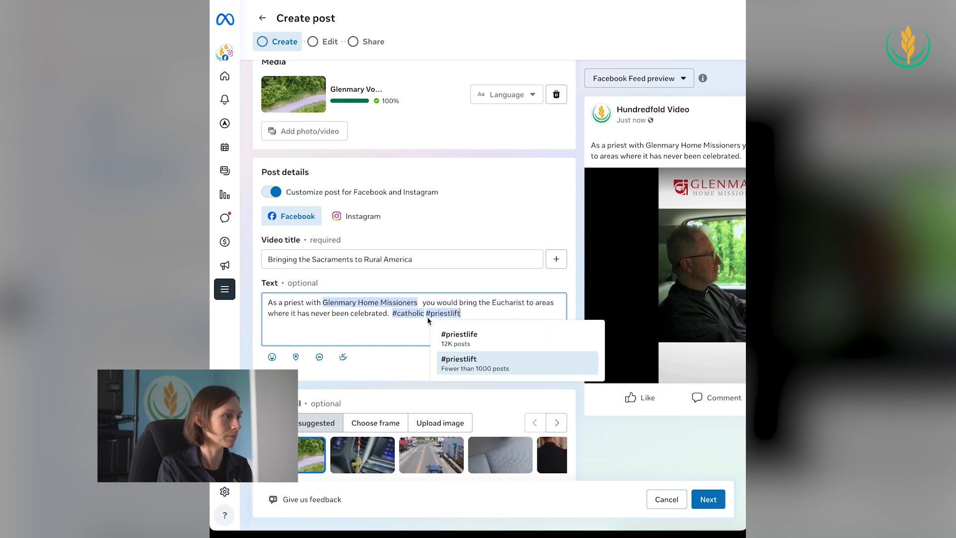
left_click(506, 314)
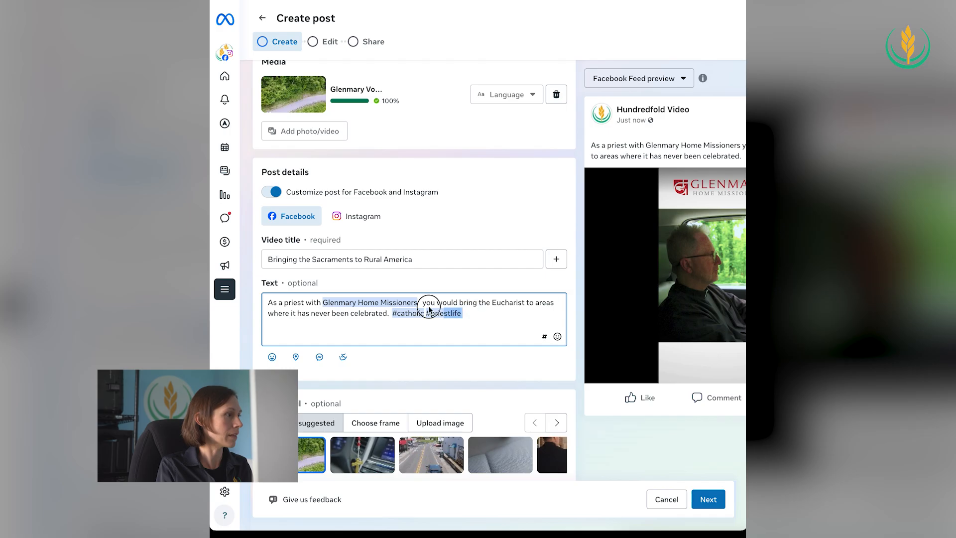
Copy the full Facebook text with its hashtags into the Instagram reel caption
left_click_drag(463, 313, 259, 302)
left_click(360, 216)
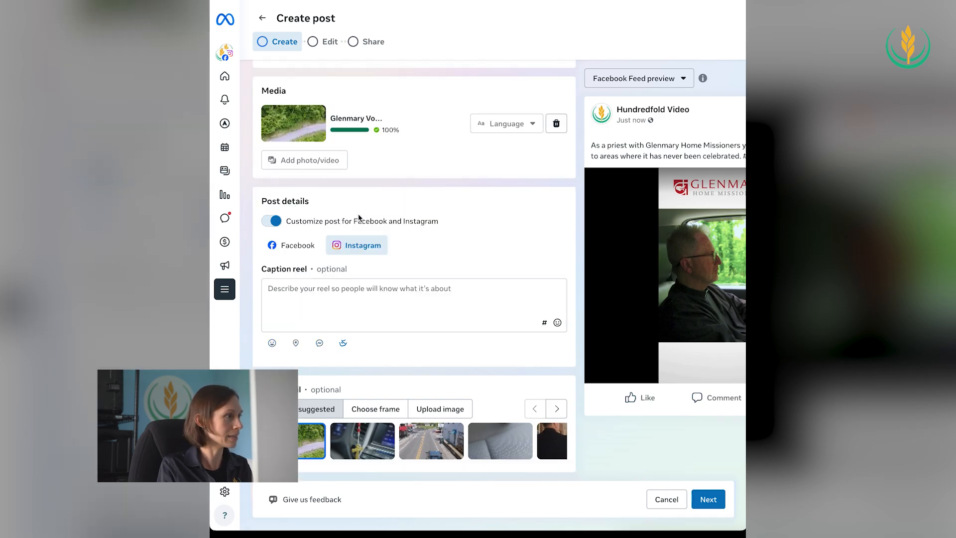
left_click(398, 297)
type("As a priest with Glenmary Home Missioners, you would bring the Eucharist to areas where it has never been celebrated. #catholic #priestlife")
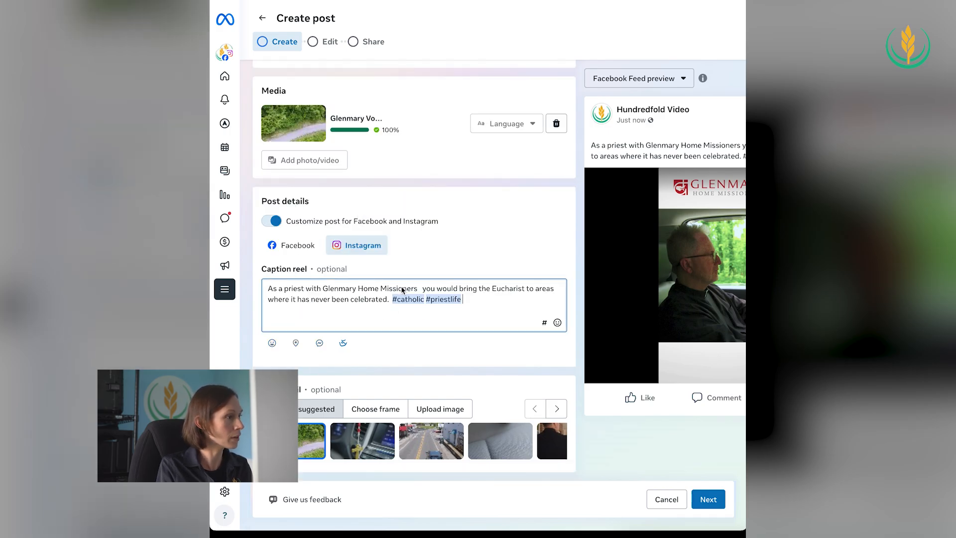
left_click_drag(420, 292, 326, 294)
key("BackSpace")
type("@gl")
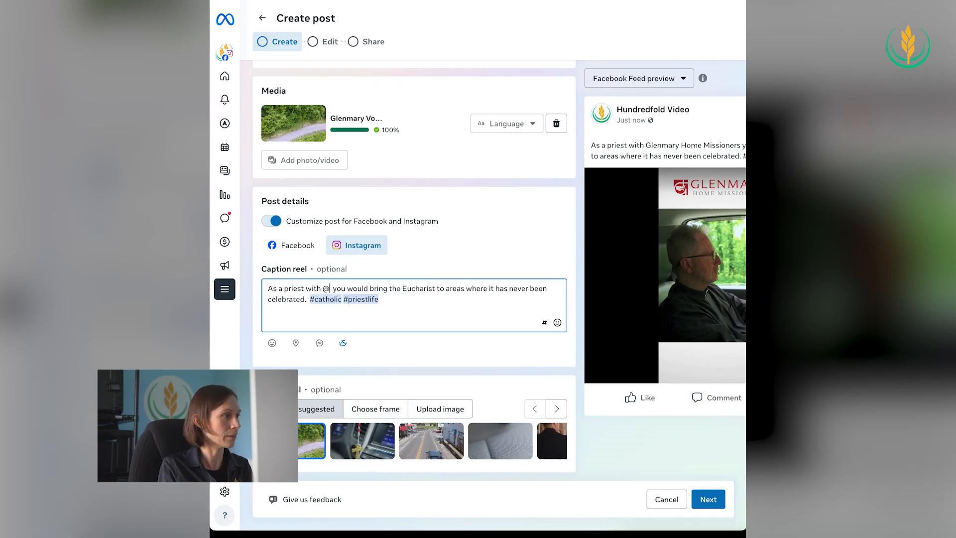
type("enmar")
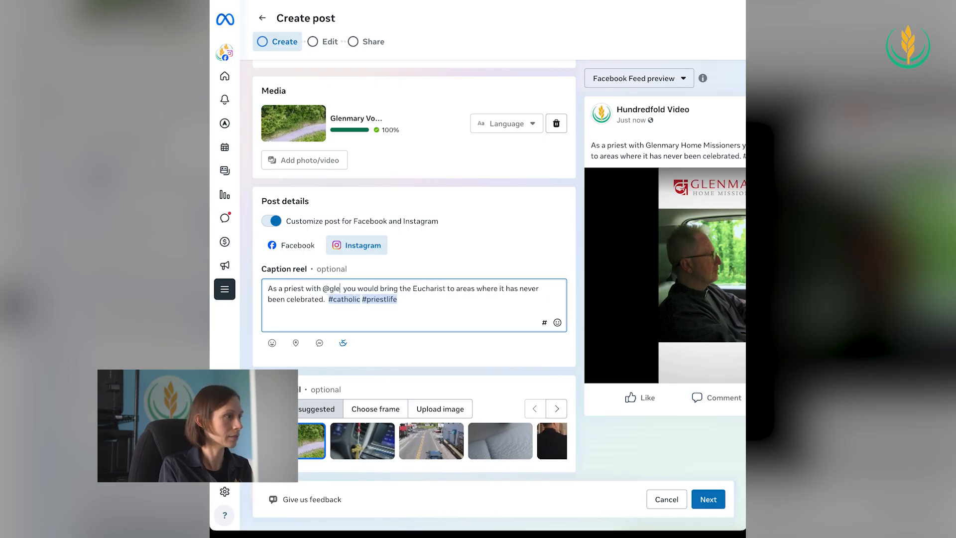
type("y")
scroll(366, 361, "down", 3)
scroll(367, 360, "down", 1)
left_click(388, 382)
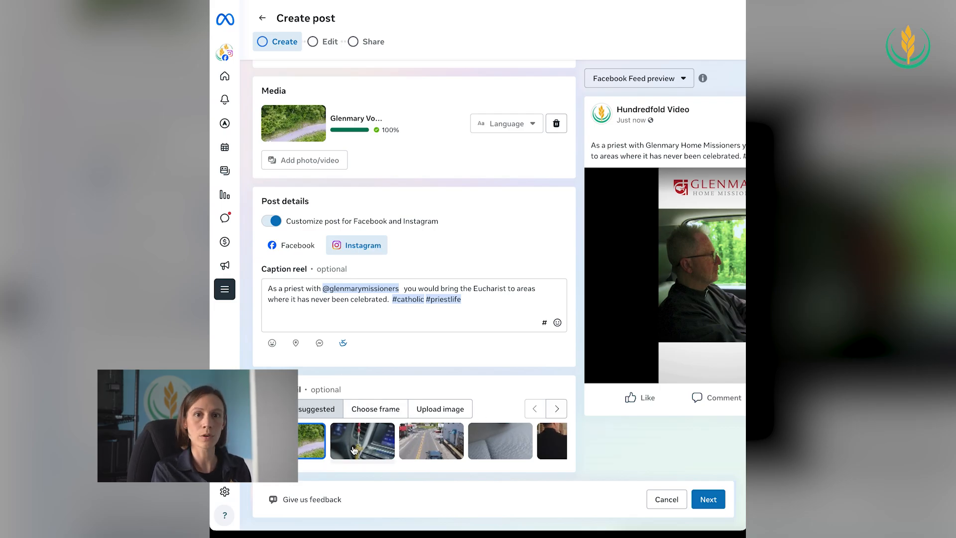
Upload the Thumbnail vertical image from the Tutorial folder as the post's thumbnail and proceed past the Edit stage to Share
left_click(454, 412)
left_click(534, 449)
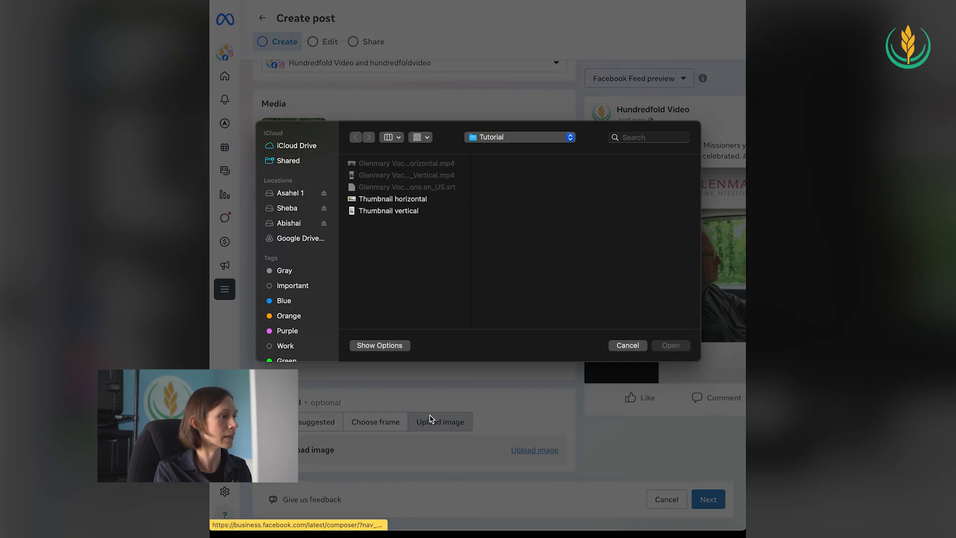
left_click(393, 212)
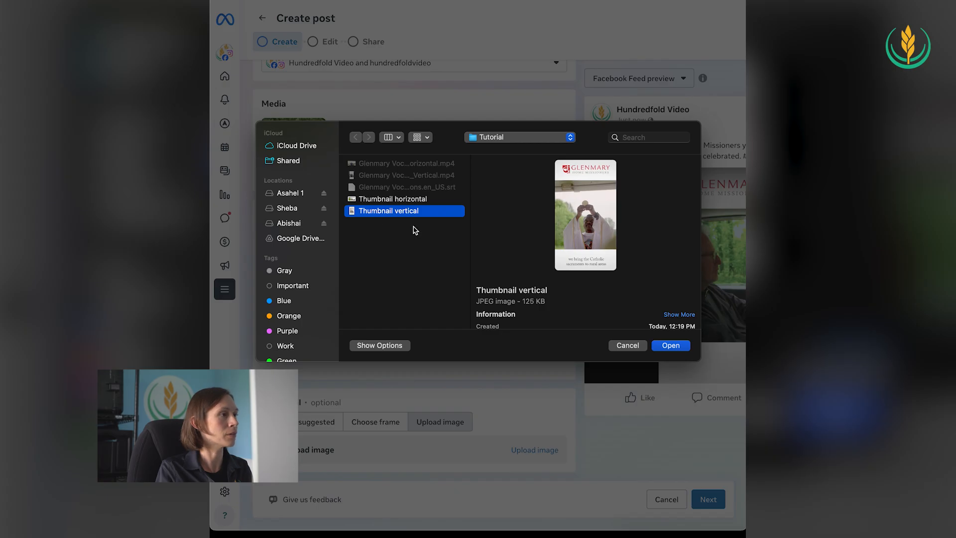
left_click(673, 346)
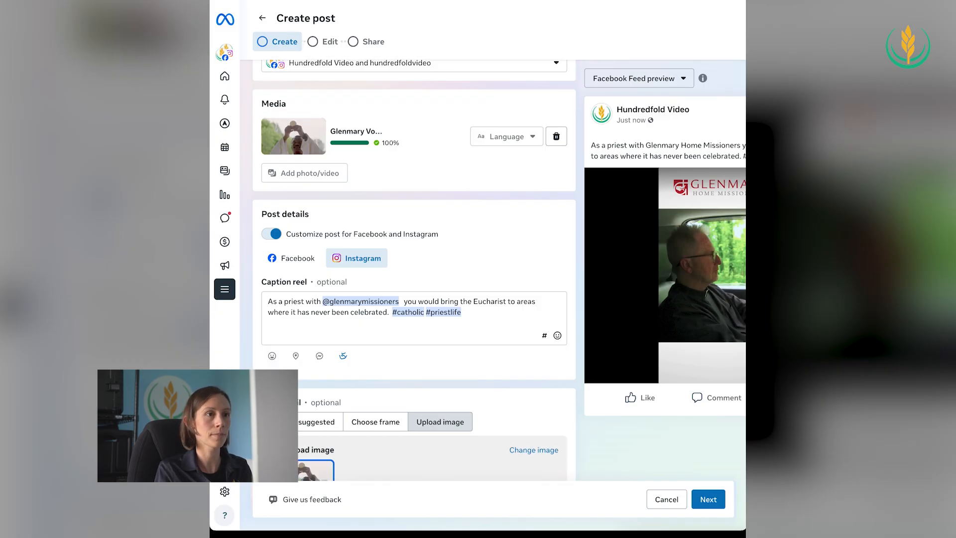
left_click(712, 501)
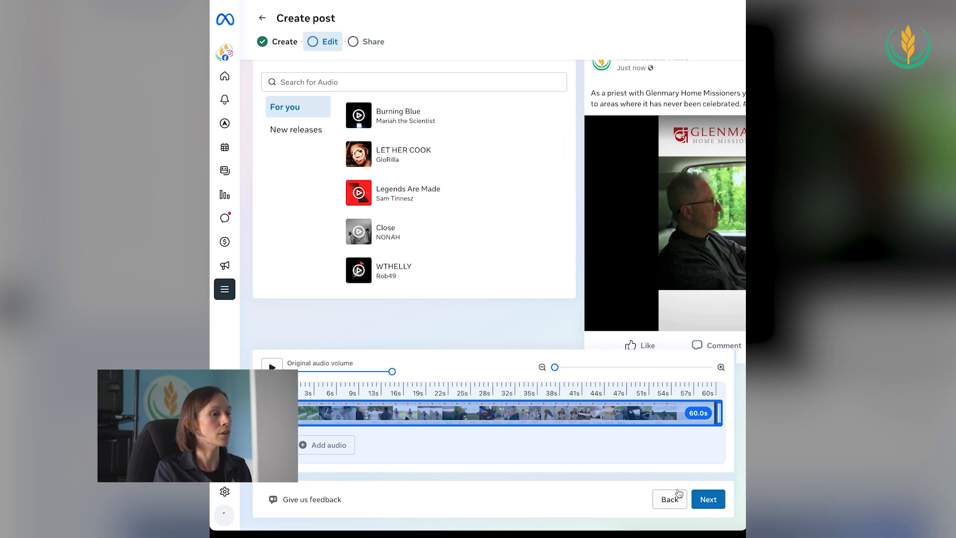
left_click(709, 499)
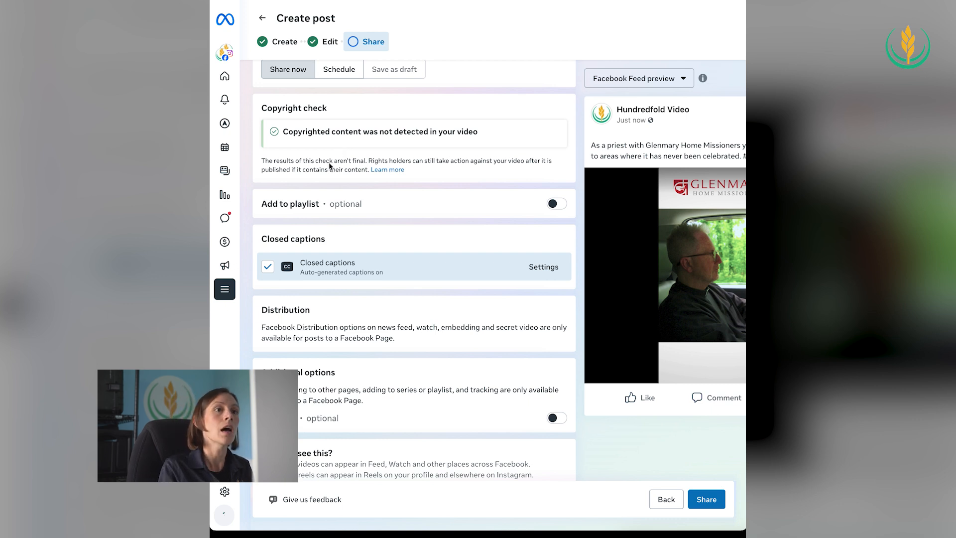
Review the scheduling, copyright, playlist, closed captions and additional options for sharing the post, along with its Facebook feed preview
scroll(318, 176, "up", 1)
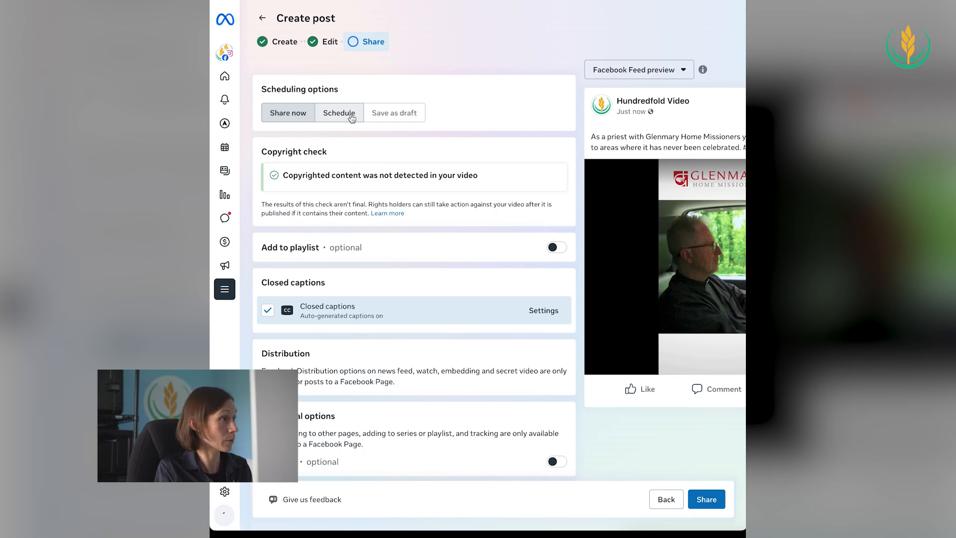
scroll(340, 146, "down", 1)
scroll(341, 146, "up", 1)
scroll(340, 145, "down", 1)
scroll(339, 145, "down", 1)
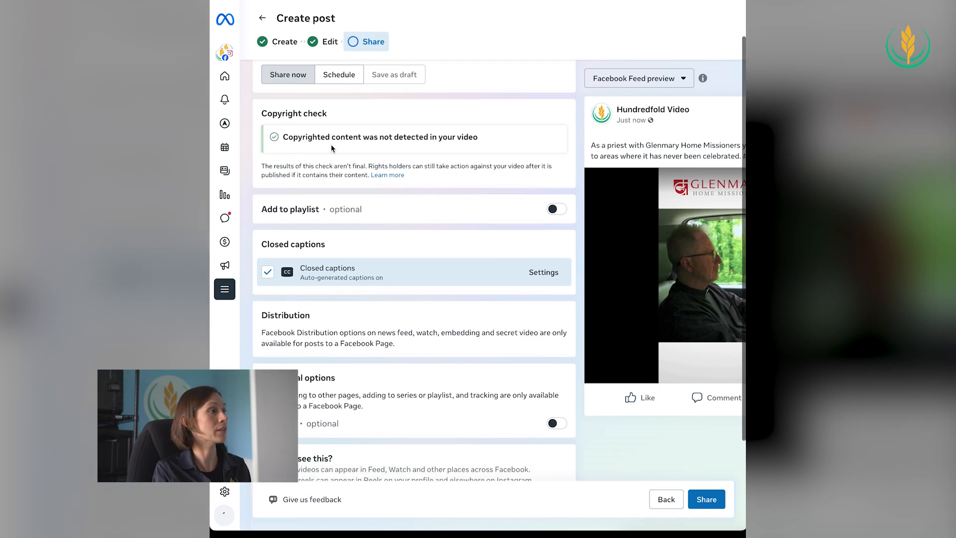
scroll(335, 150, "up", 1)
scroll(335, 149, "up", 1)
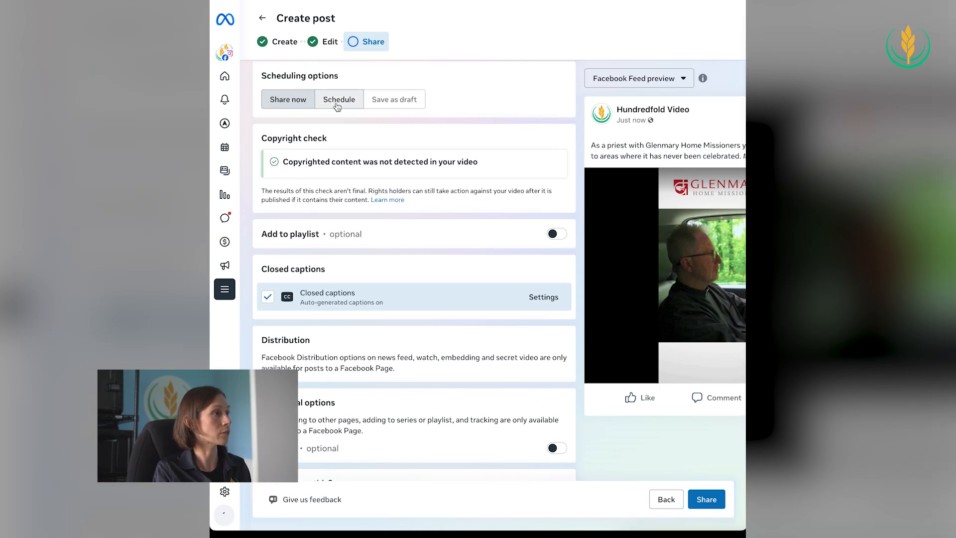
scroll(415, 196, "down", 1)
scroll(415, 196, "down", 1)
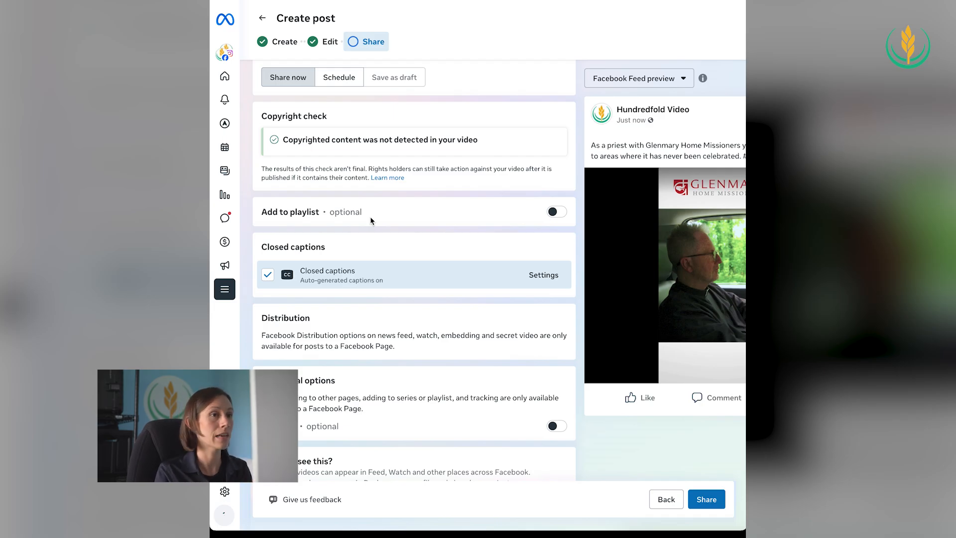
scroll(370, 219, "down", 1)
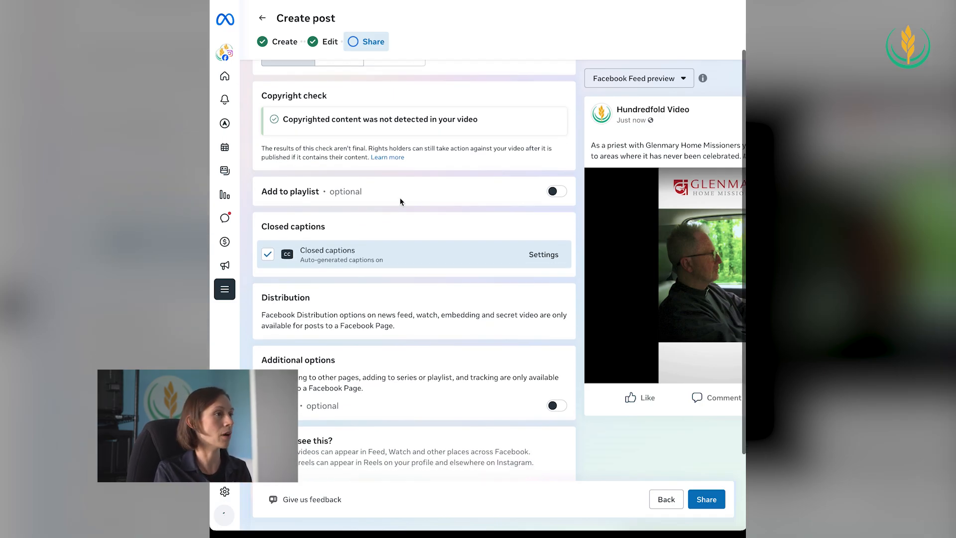
scroll(400, 197, "down", 1)
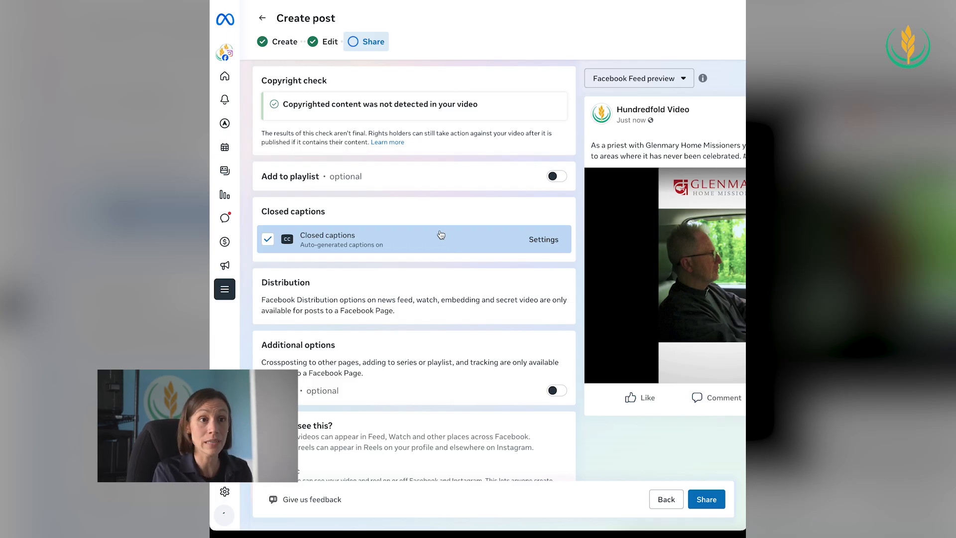
scroll(597, 285, "right", 1)
scroll(598, 285, "right", 2)
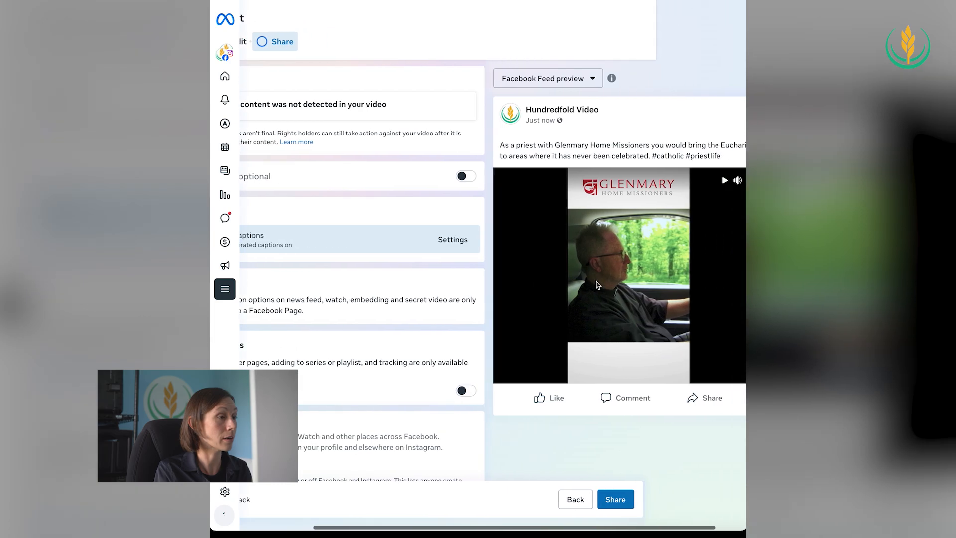
Turn off the auto-generated closed captions for the post
scroll(483, 270, "left", 3)
left_click(264, 240)
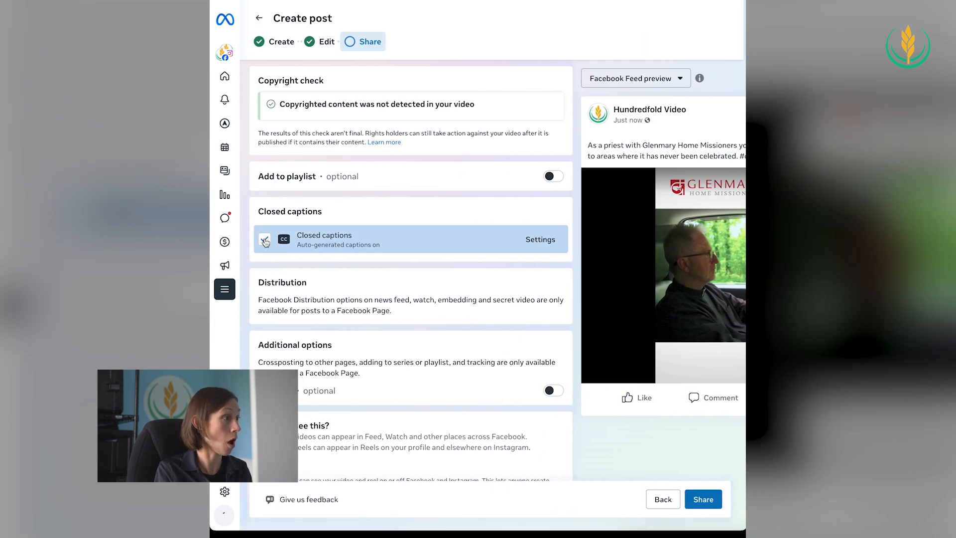
Play the video in the Facebook feed preview to check its built-in captions, pause it, and return to the sharing options
scroll(588, 249, "right", 5)
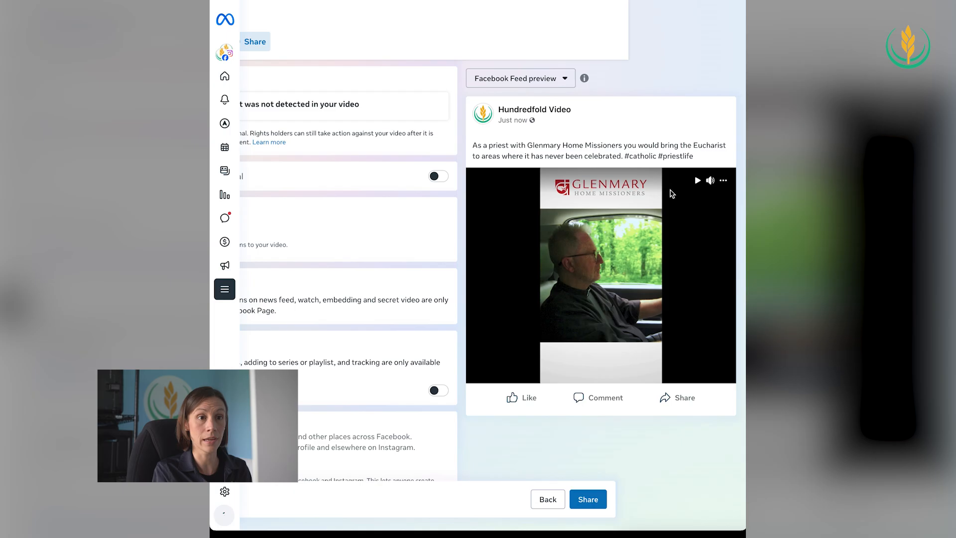
left_click(698, 184)
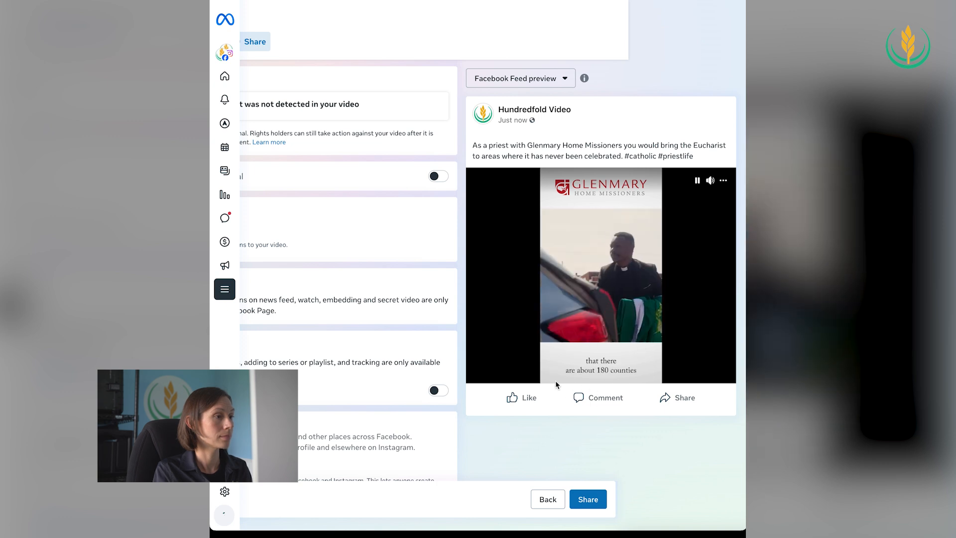
left_click(700, 180)
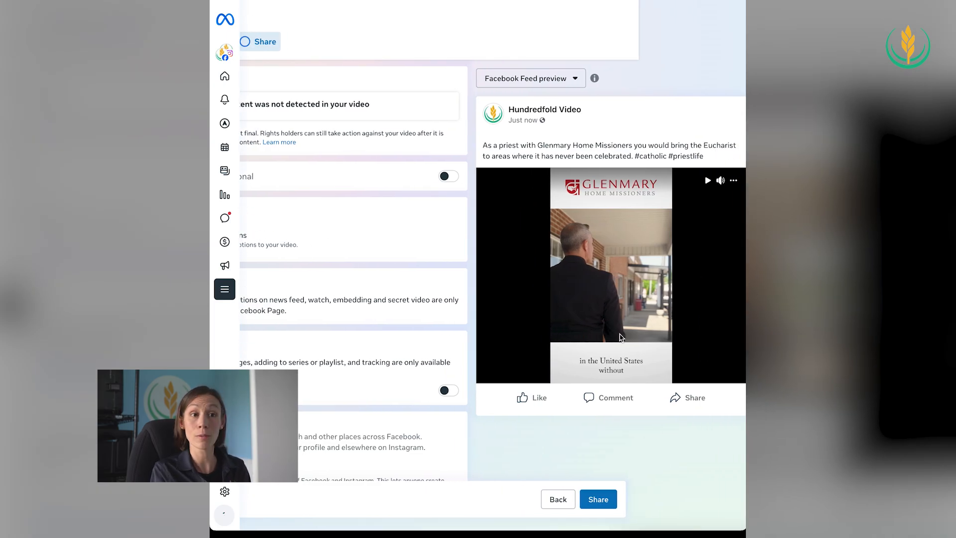
scroll(620, 337, "left", 4)
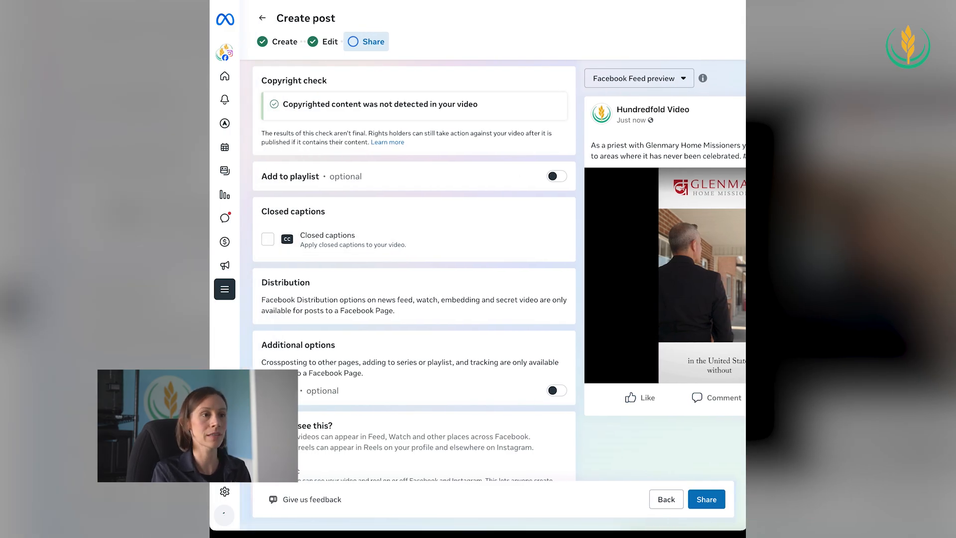
scroll(534, 314, "down", 2)
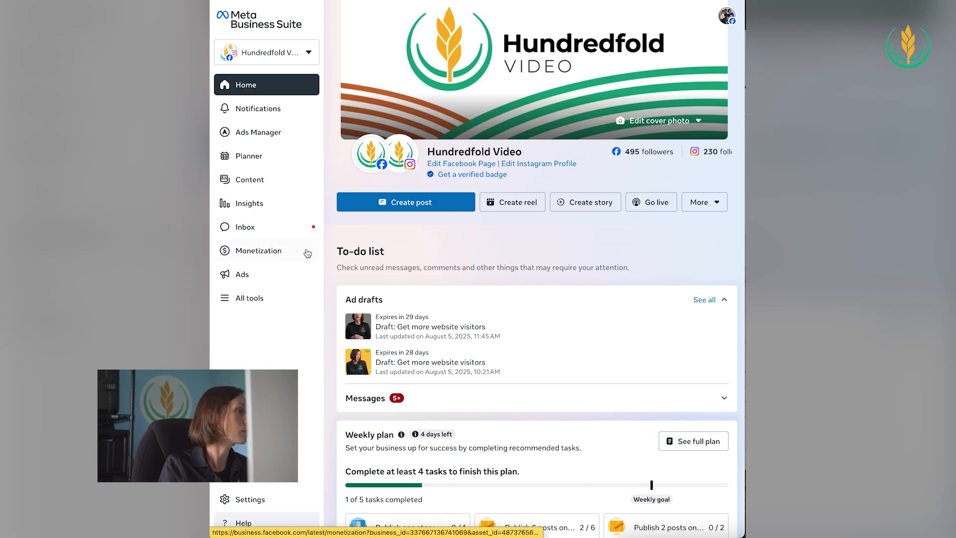
Start creating a new ad from the Ads area with Boost Facebook content as its goal
left_click(247, 299)
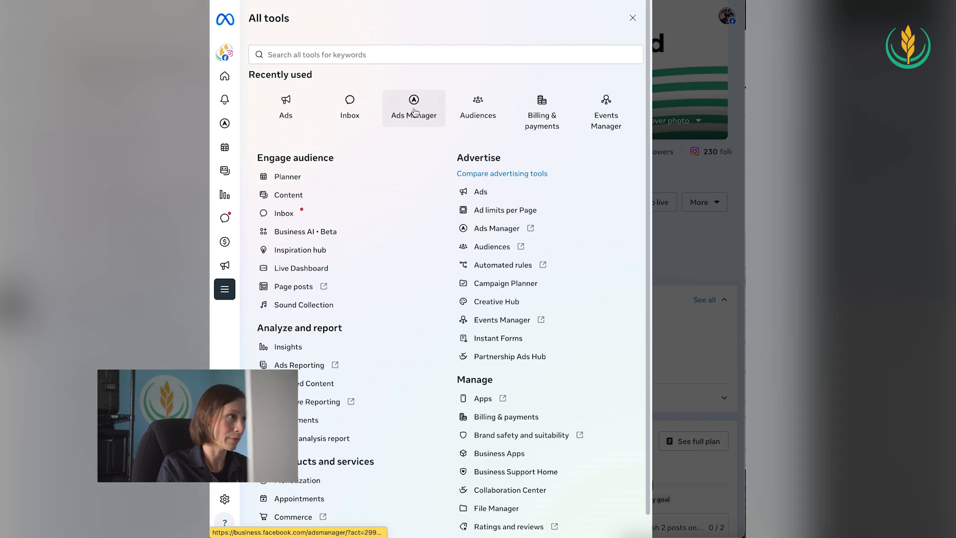
left_click(632, 18)
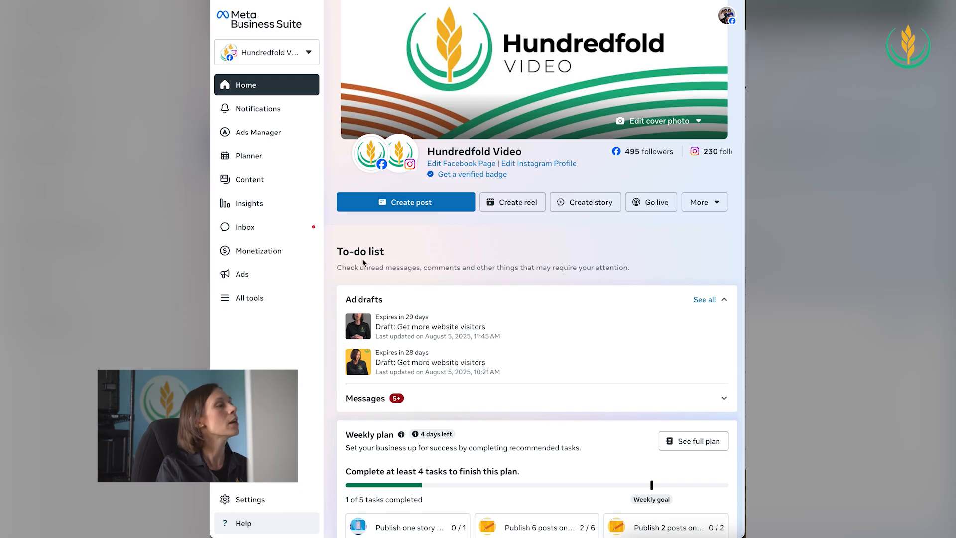
left_click(251, 276)
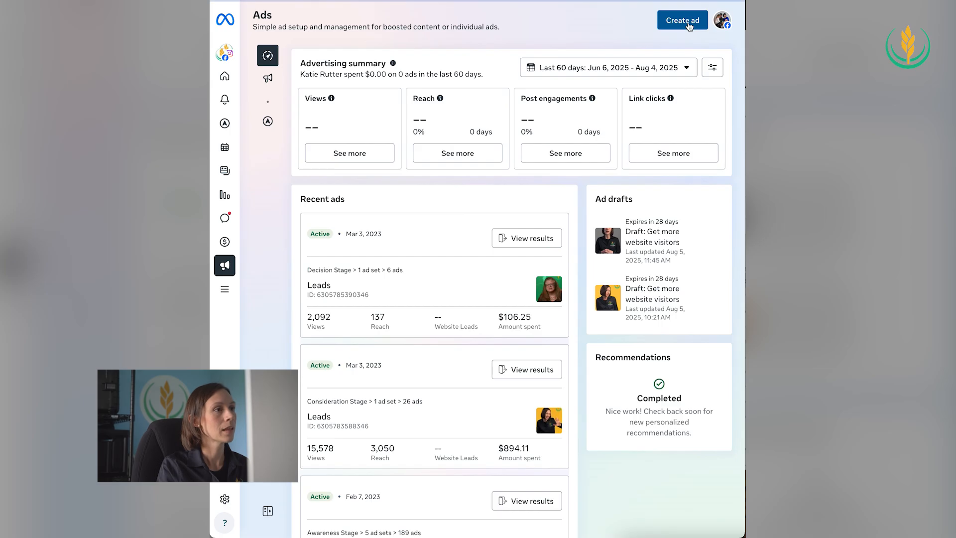
left_click(689, 25)
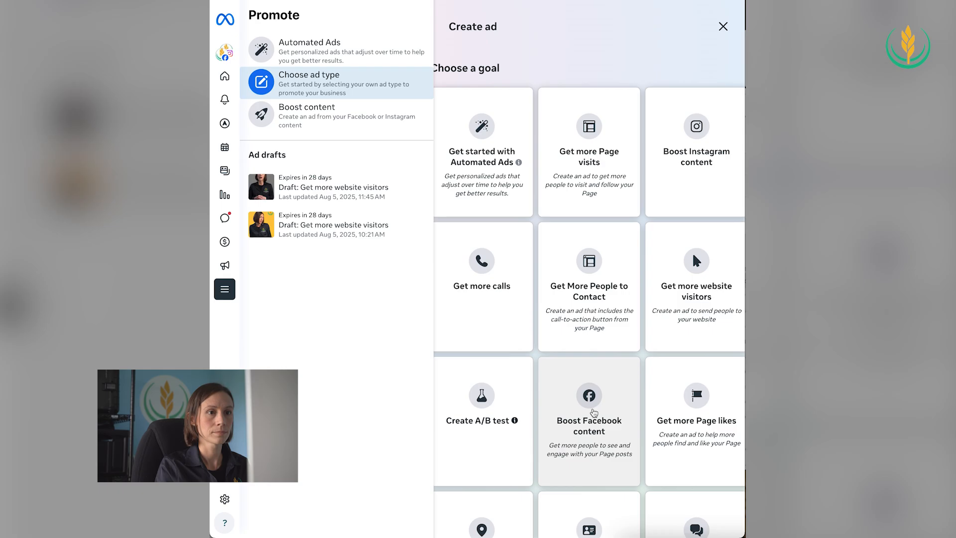
left_click(593, 411)
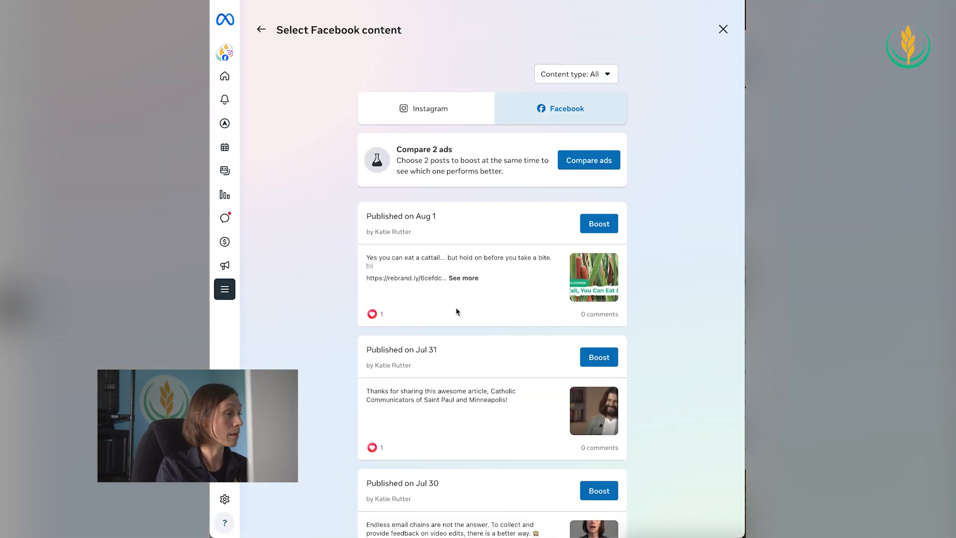
Choose the Facebook post published on Jul 30 about endless email chains as the content to boost
scroll(457, 312, "down", 5)
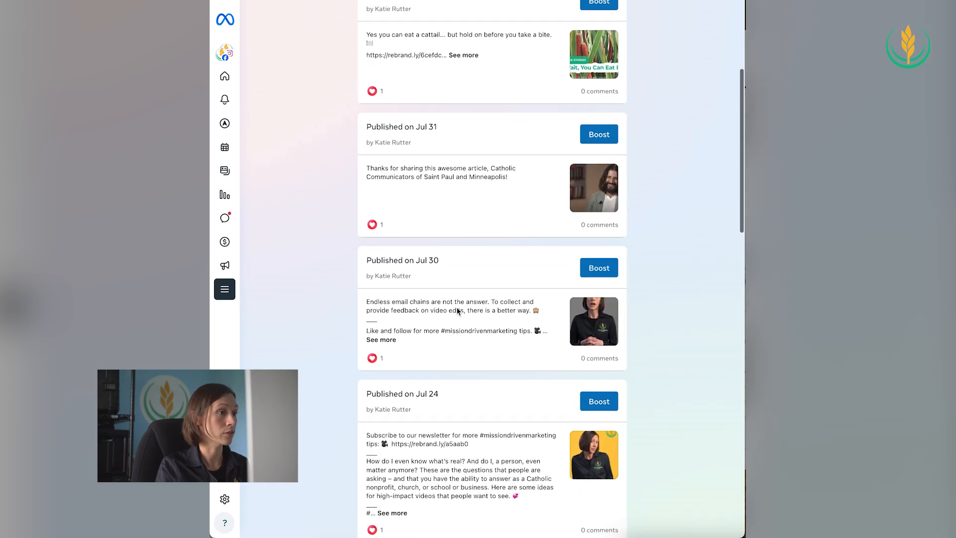
left_click(600, 273)
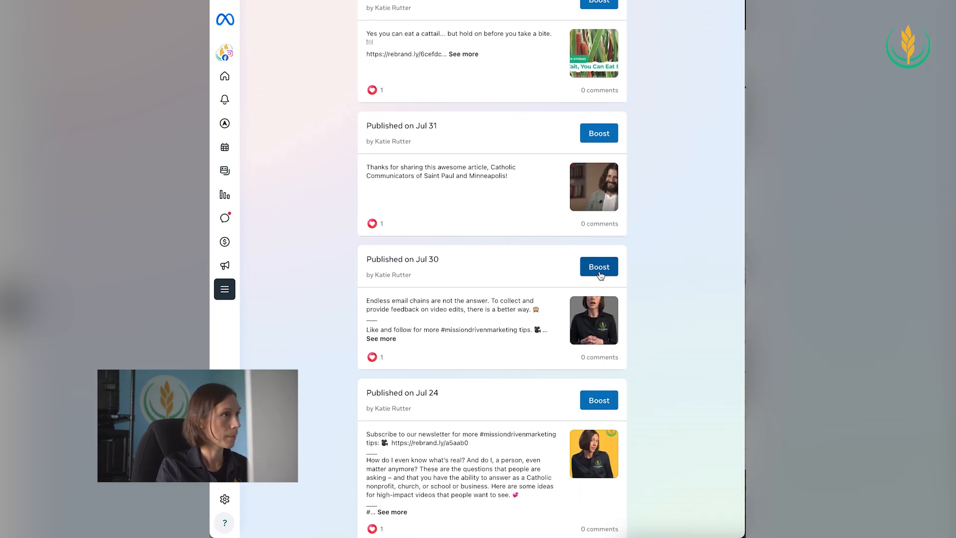
left_click(599, 268)
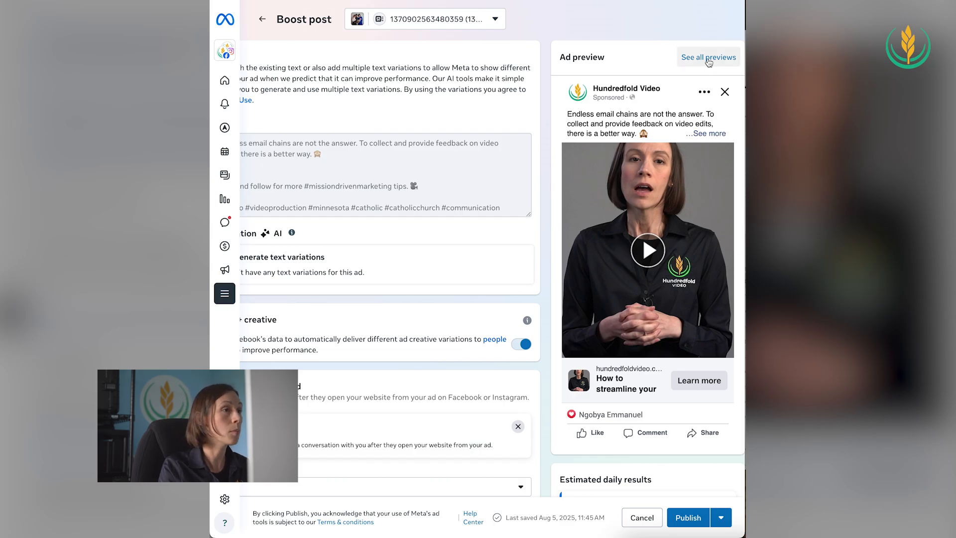
Examine the boosted post's Facebook placement previews, especially the fullscreen iOS in-stream video overlay, and close the previews
left_click(707, 60)
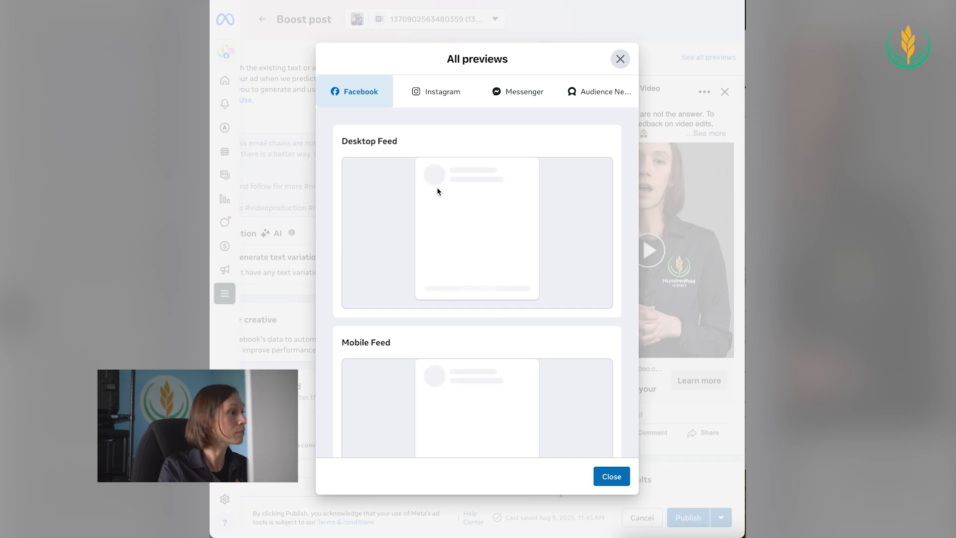
scroll(405, 342, "down", 2)
scroll(404, 340, "down", 8)
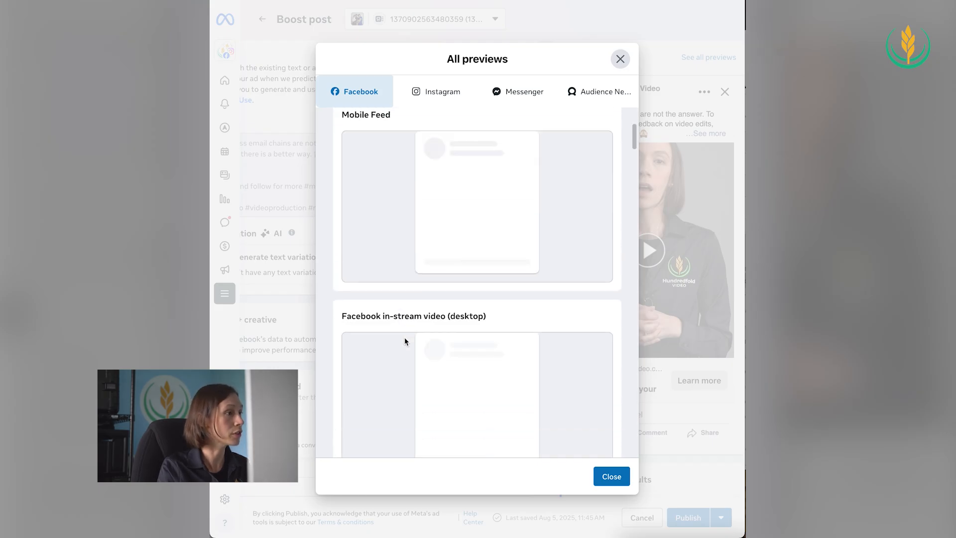
scroll(404, 341, "down", 8)
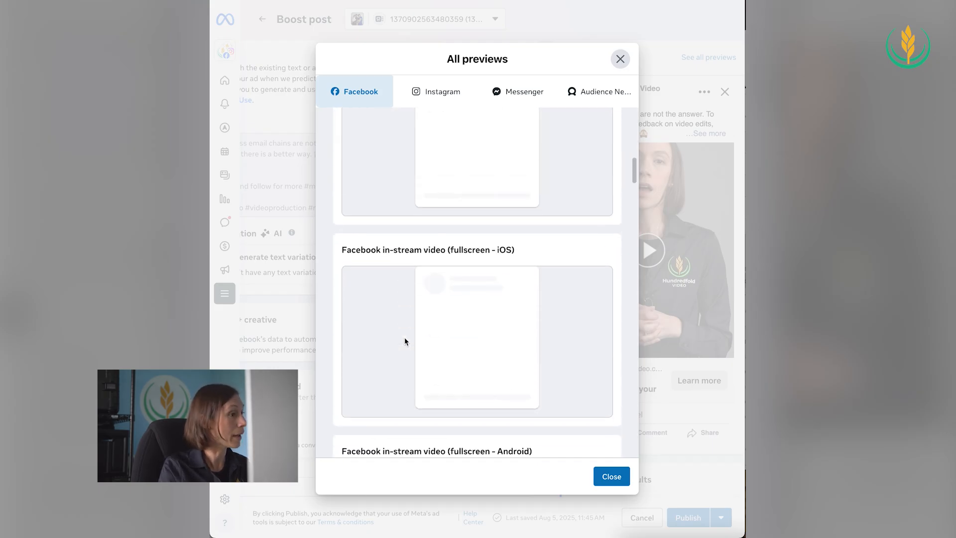
scroll(404, 342, "down", 3)
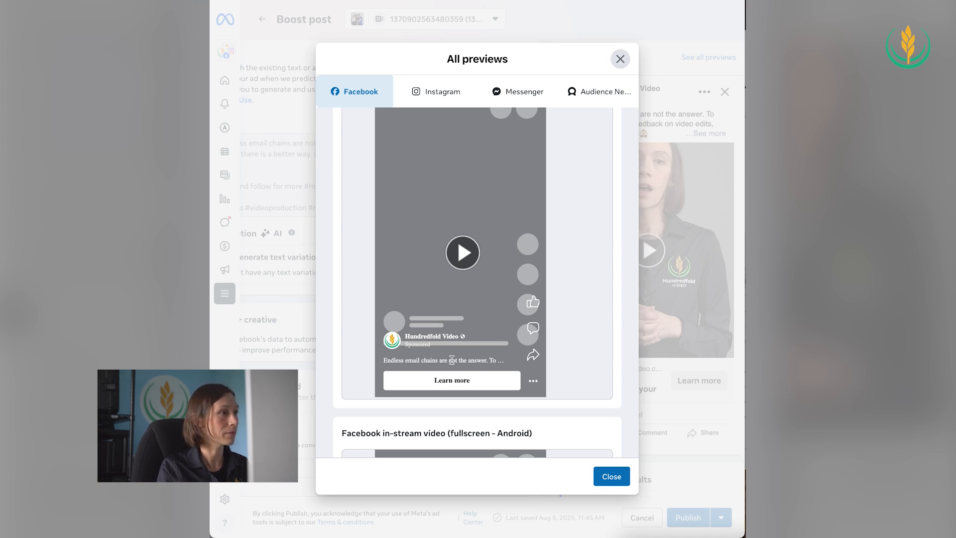
scroll(503, 348, "up", 1)
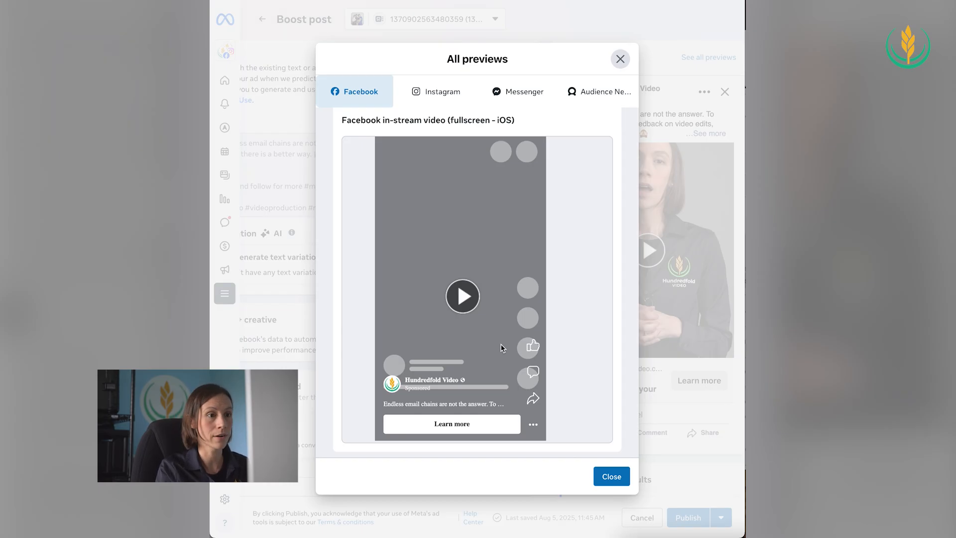
scroll(494, 330, "up", 1)
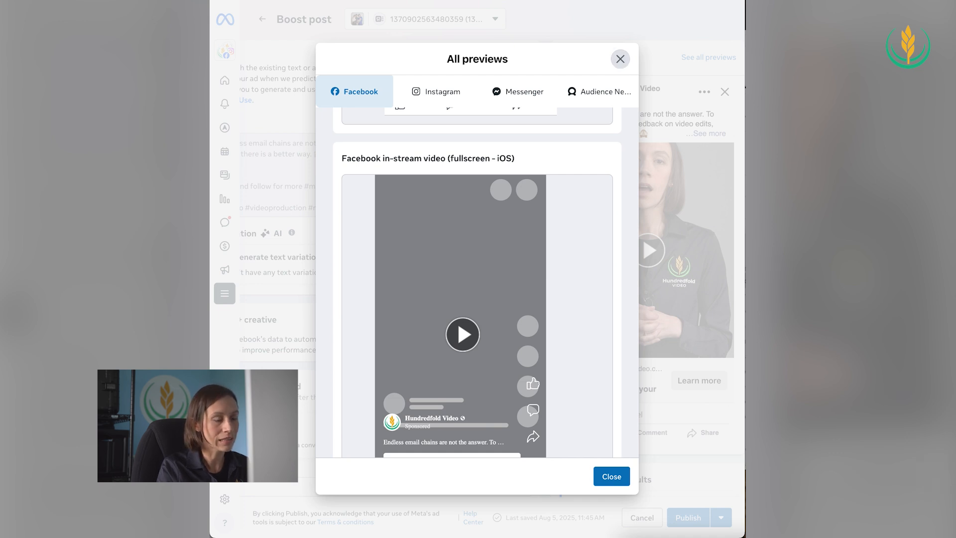
left_click(620, 58)
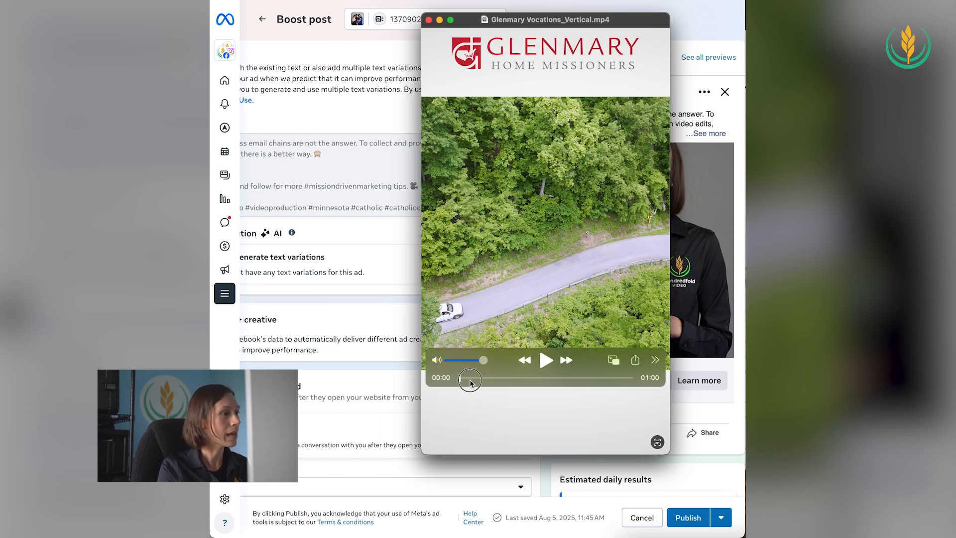
Scrub forward in Glenmary Vocations_Vertical.mp4 in the video player to examine where its captions sit in the frame
left_click_drag(460, 378, 481, 378)
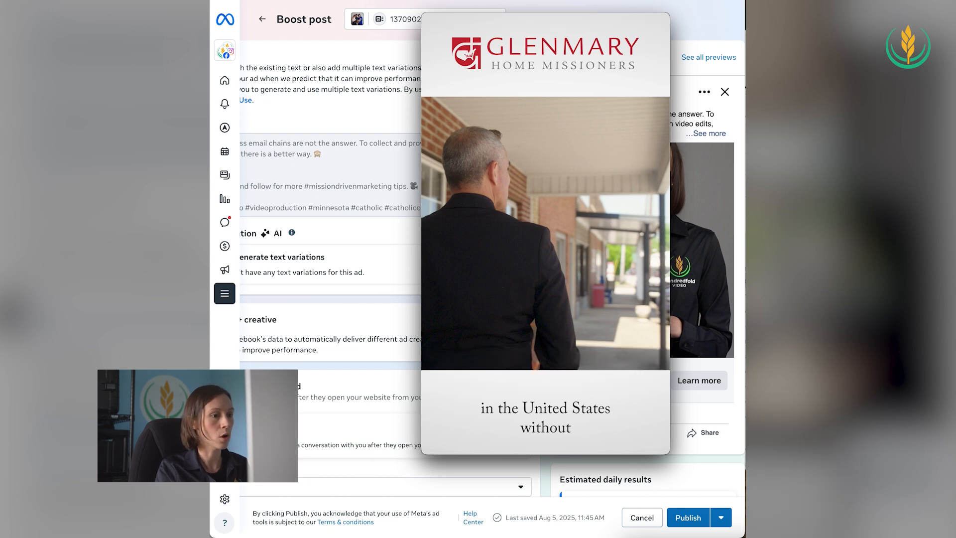
Switch to Photoshop and toggle the guides in Awareness 03 Vertical.psd to examine the central area they mark out
key("super+Tab")
key("super+;")
key("super+;")
key("super+;")
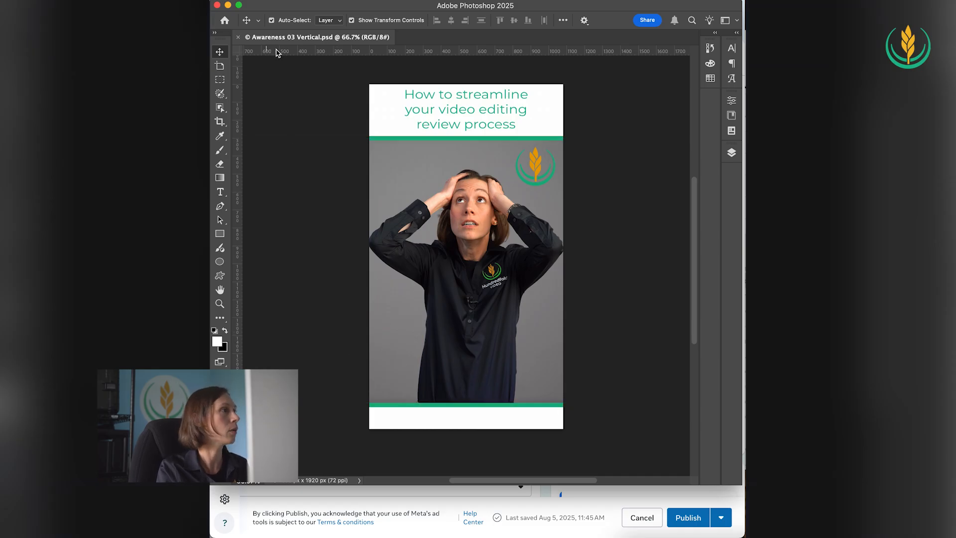
mouse_move(278, 51)
left_mouse_down()
mouse_move(319, 139)
mouse_move(266, 54)
left_mouse_up()
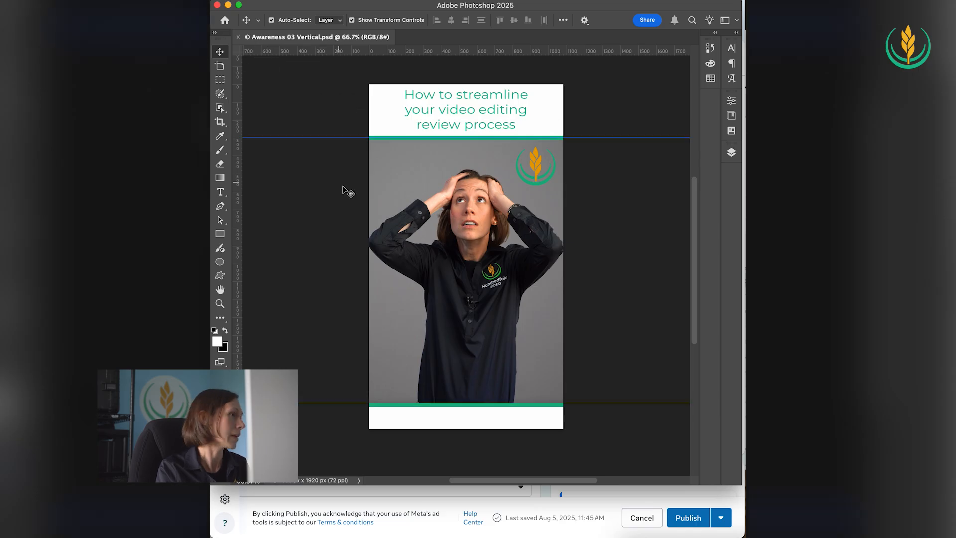
scroll(341, 198, "down", 1)
scroll(341, 198, "up", 2)
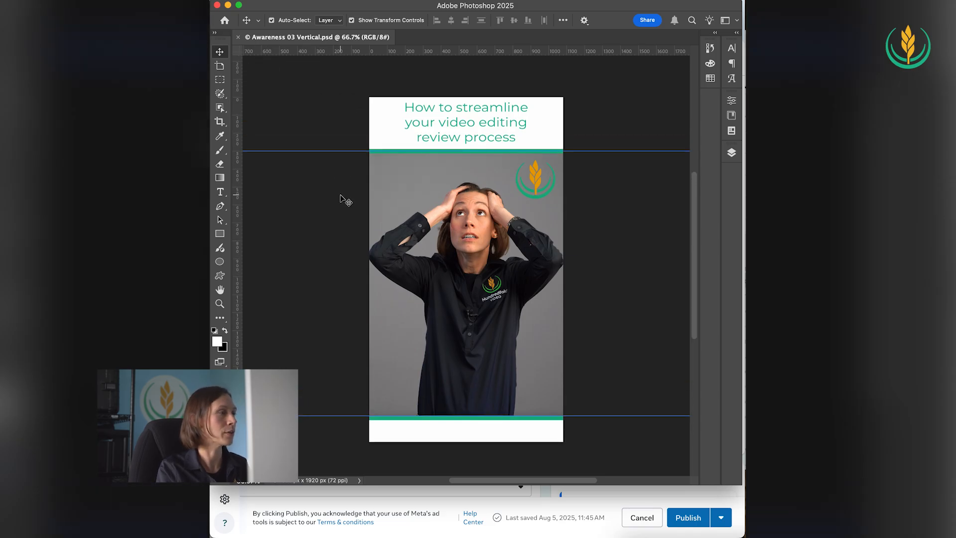
left_click_drag(315, 49, 295, 36)
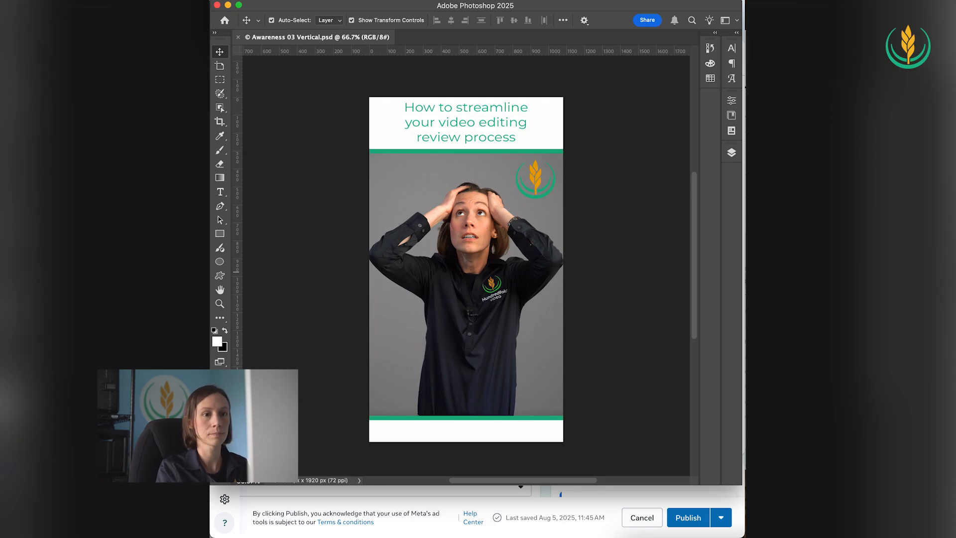